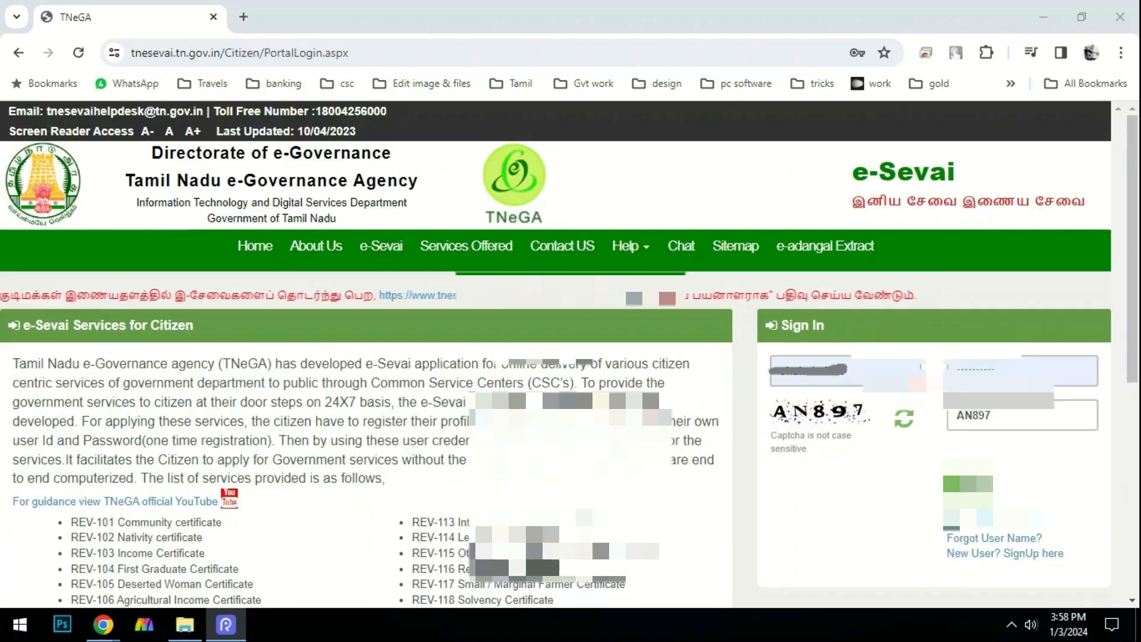
drag(752, 438, 829, 436)
drag(944, 450, 1044, 452)
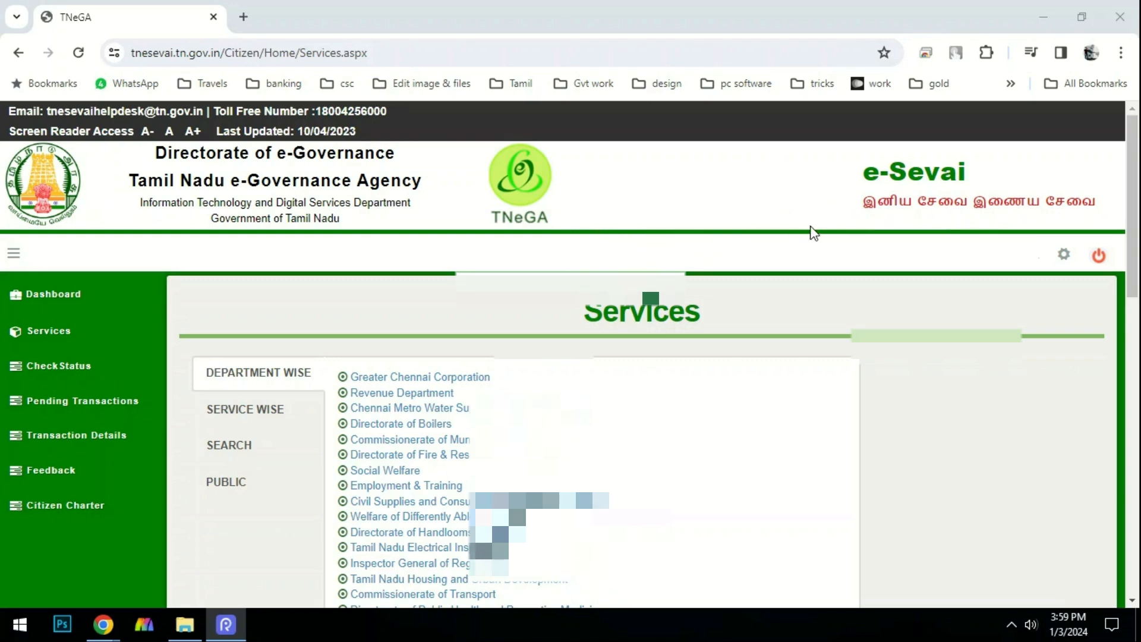
mouse_move(659, 364)
mouse_down()
mouse_move(667, 453)
mouse_move(645, 588)
mouse_move(686, 562)
mouse_up()
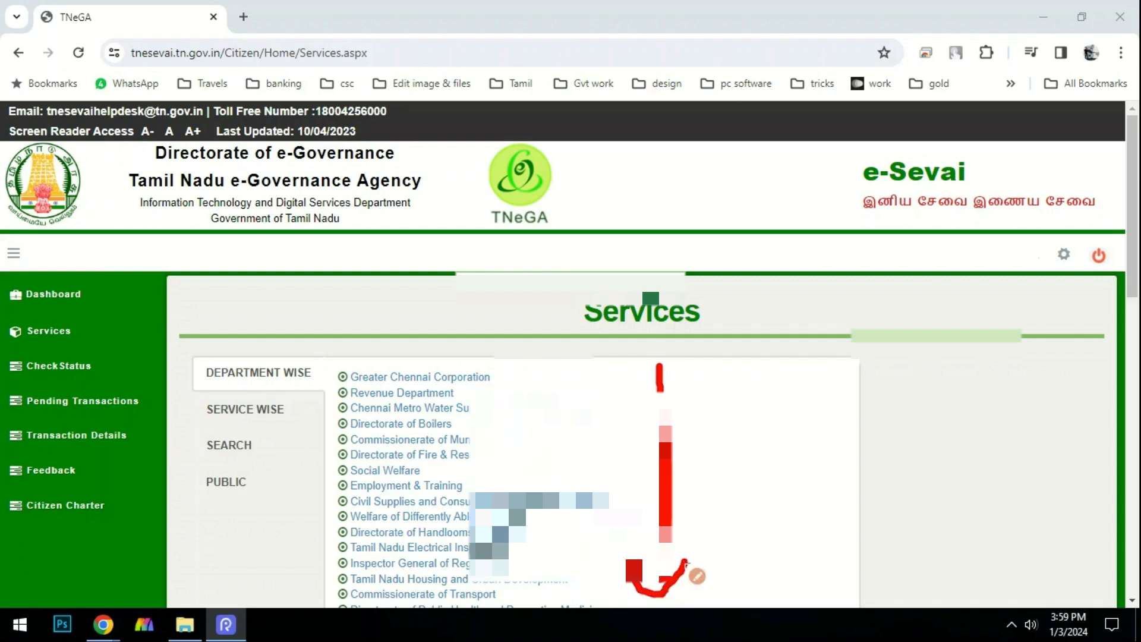
Open the REV-103 Income Certificate service of the Revenue Department and proceed past its instructions.
click(428, 394)
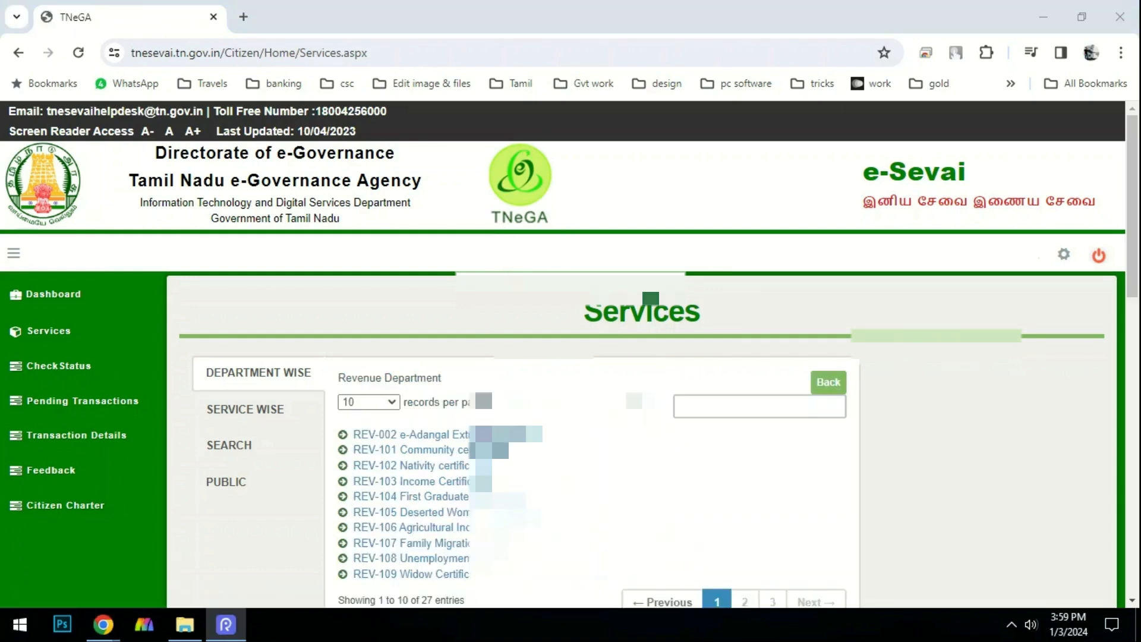
click(453, 487)
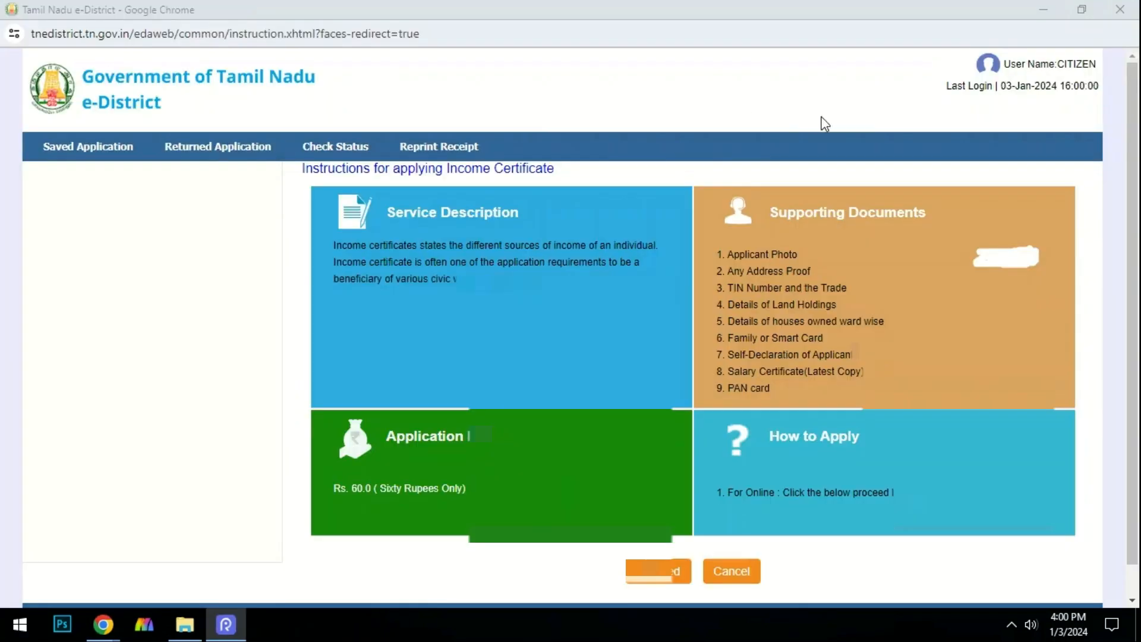
click(666, 575)
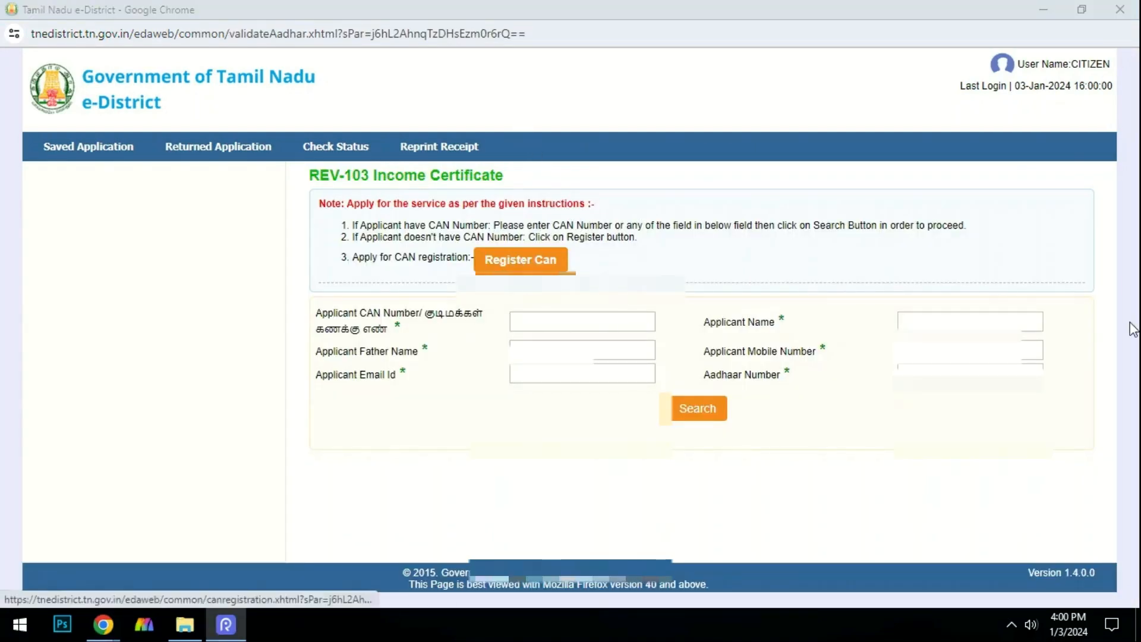
Search for the applicant's existing CAN record by Aadhaar number.
click(969, 374)
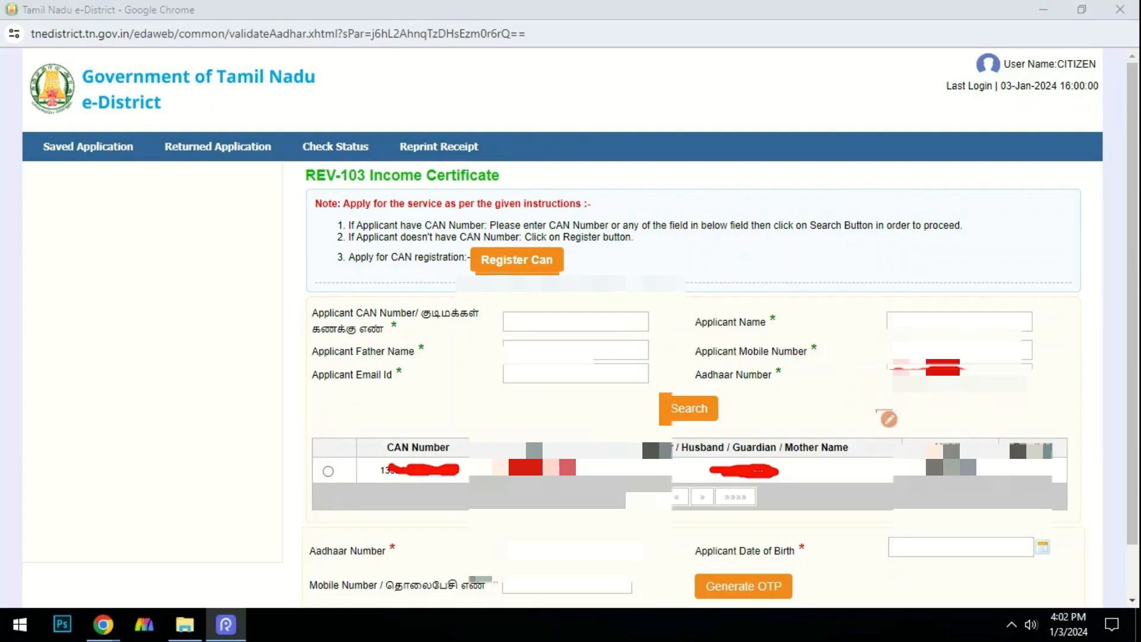
click(861, 396)
mouse_move(640, 392)
mouse_down()
mouse_move(725, 402)
mouse_move(667, 402)
mouse_move(678, 390)
mouse_up()
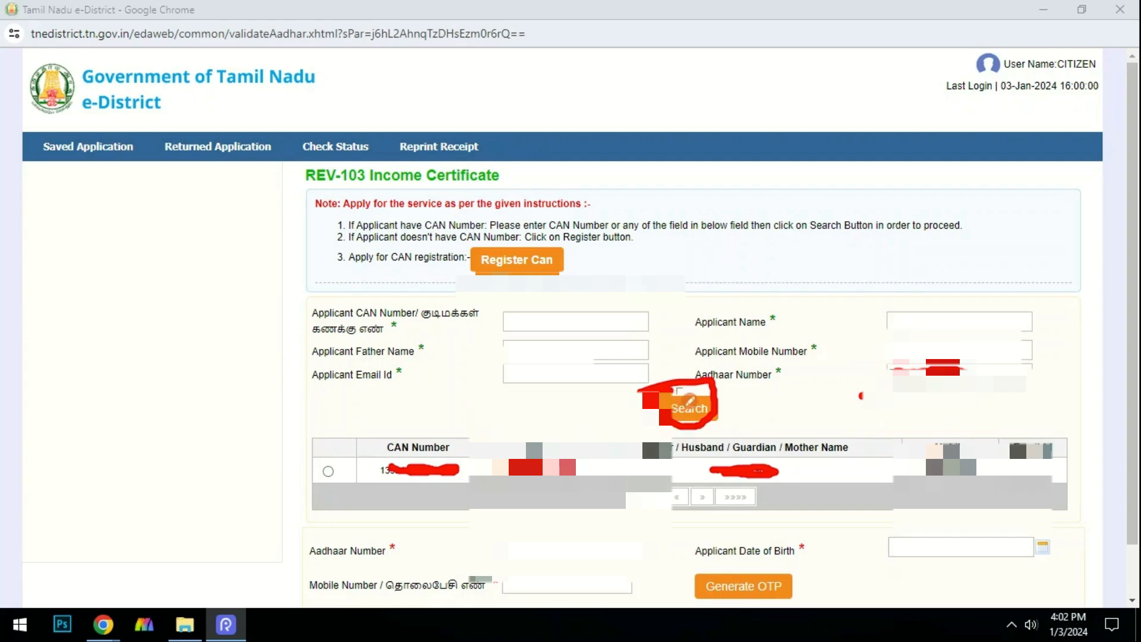
click(933, 114)
mouse_move(393, 455)
mouse_down()
mouse_move(786, 447)
mouse_move(819, 457)
mouse_up()
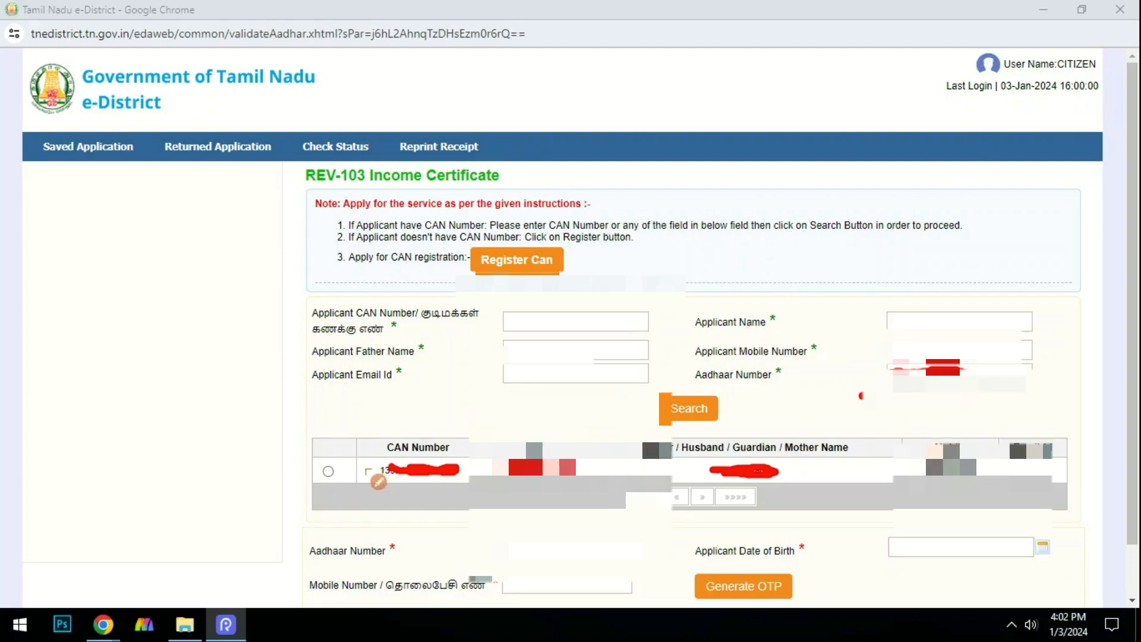
mouse_move(377, 459)
mouse_down()
mouse_move(421, 453)
mouse_move(483, 483)
mouse_move(401, 505)
mouse_move(371, 469)
mouse_move(387, 456)
mouse_up()
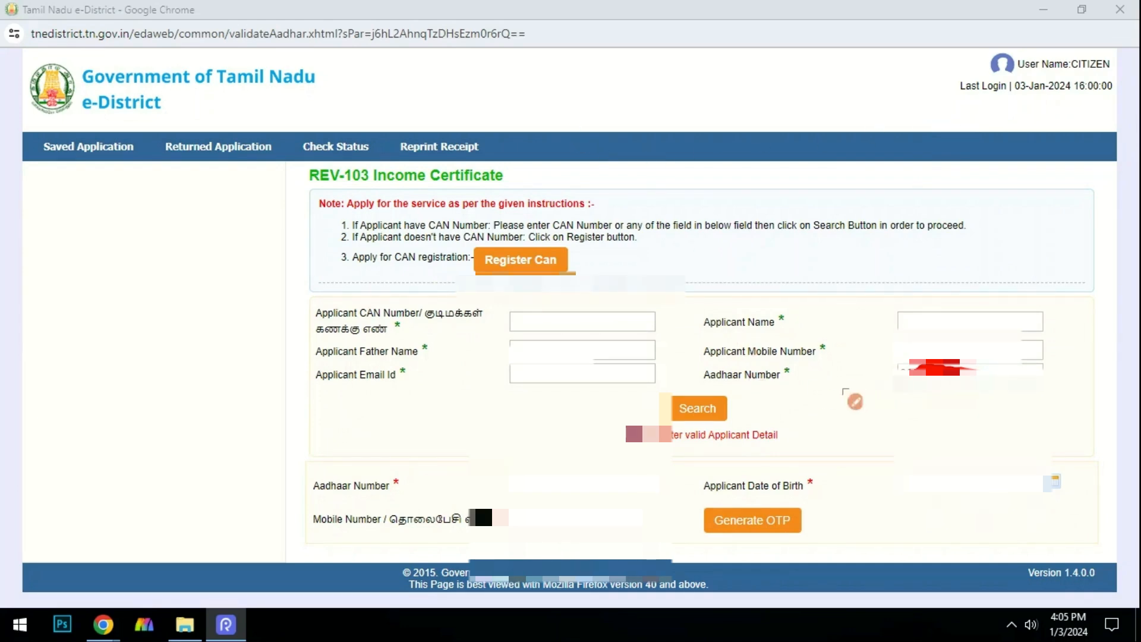
mouse_move(772, 433)
mouse_down()
mouse_move(618, 457)
mouse_move(814, 461)
mouse_move(776, 429)
mouse_up()
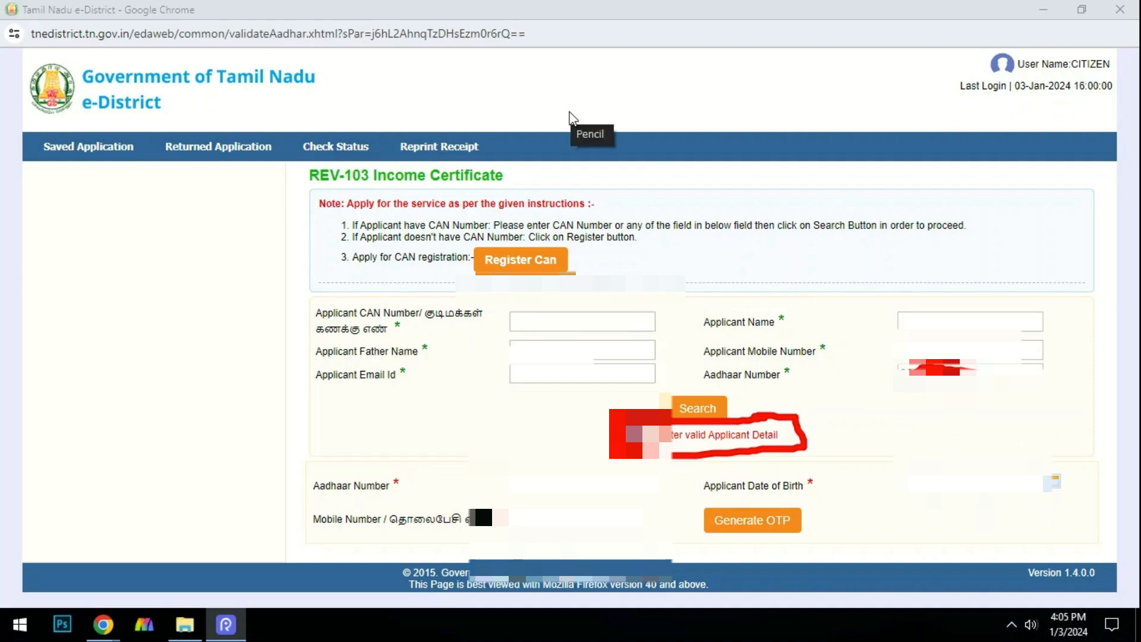
click(524, 68)
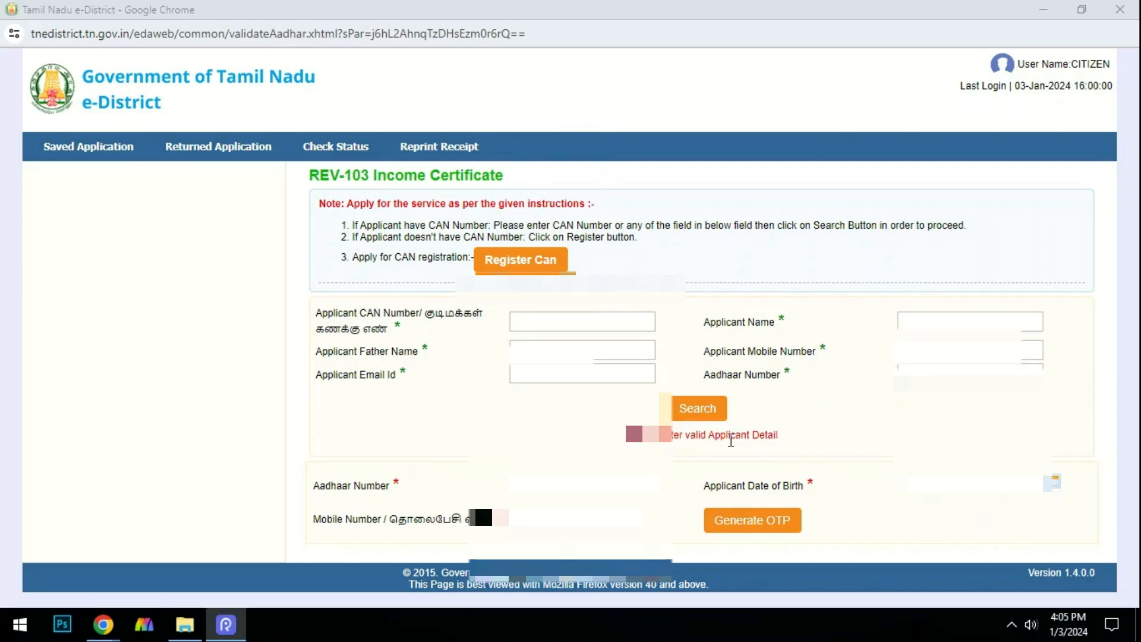
Open the CAN registration form and review the choices for Document Type 2 without selecting one.
click(527, 260)
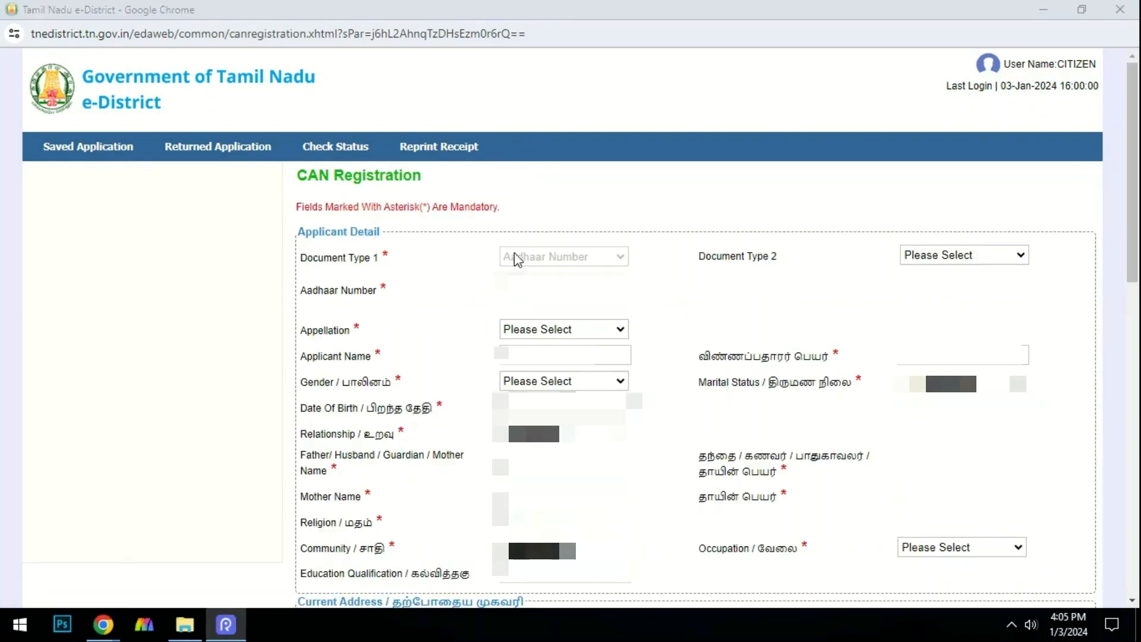
click(552, 260)
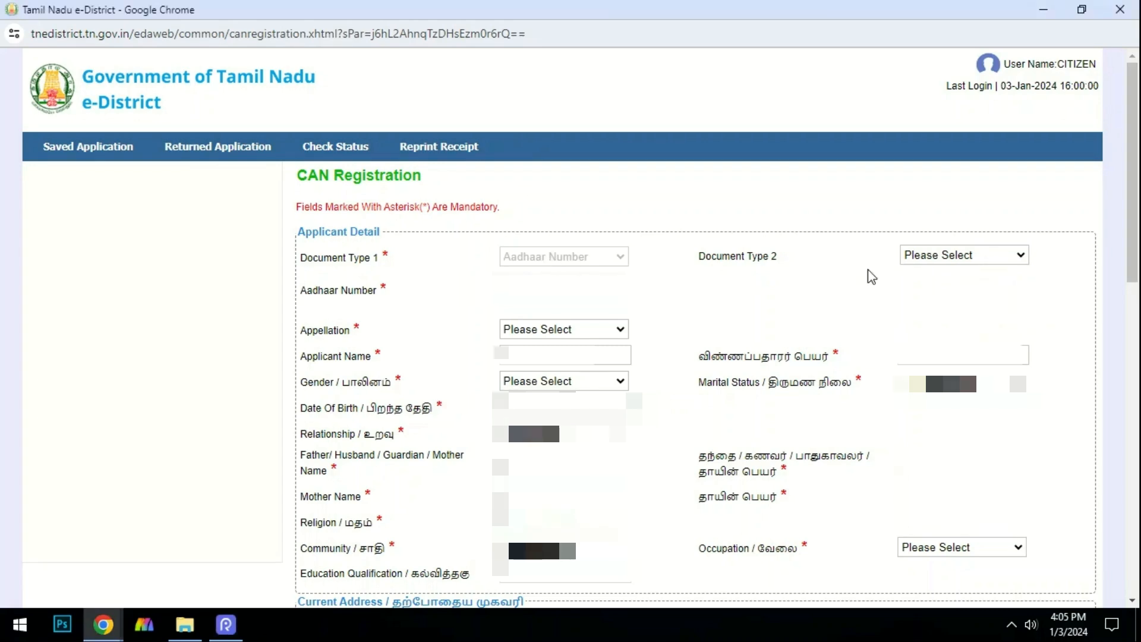
click(923, 262)
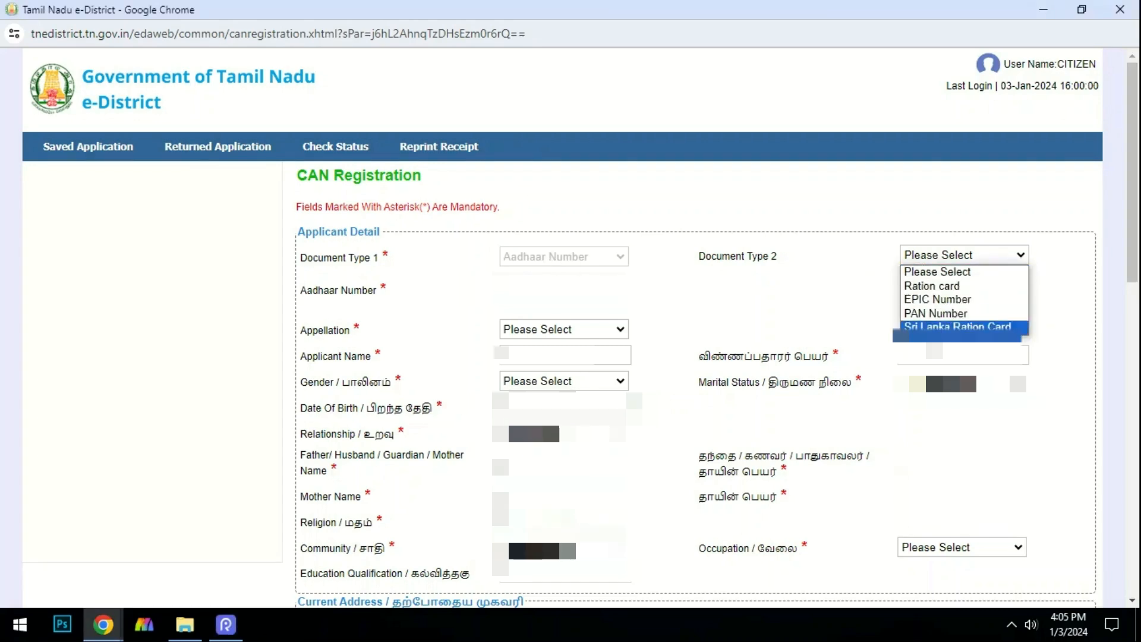
click(807, 277)
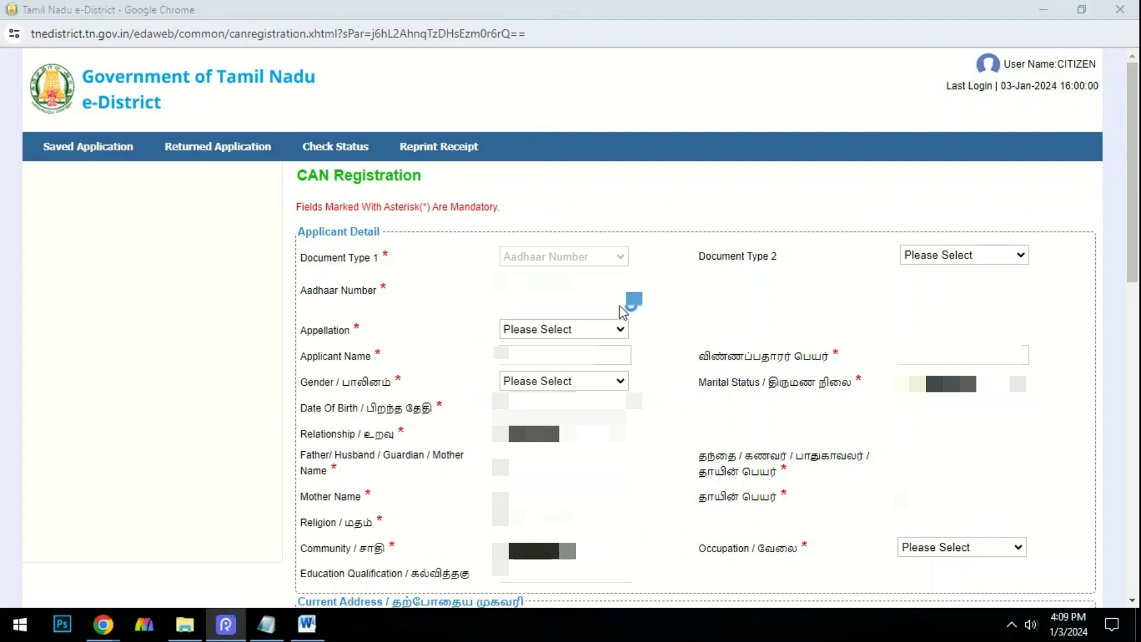
Switch to the Word document and read which appellation applies to women and men by age and marital status.
click(606, 326)
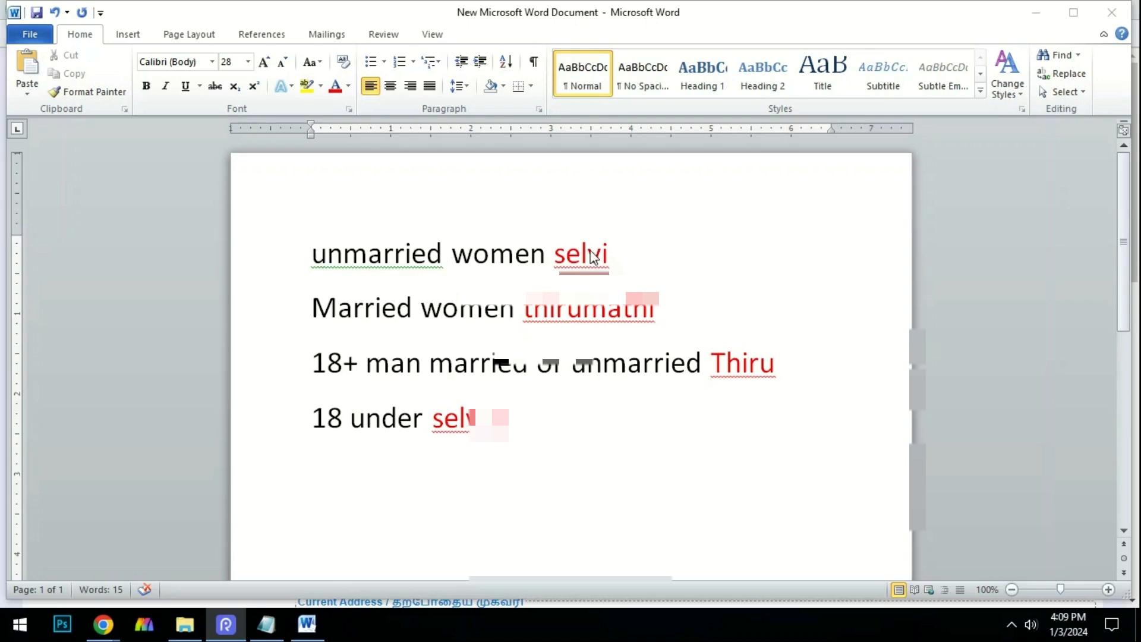
click(603, 267)
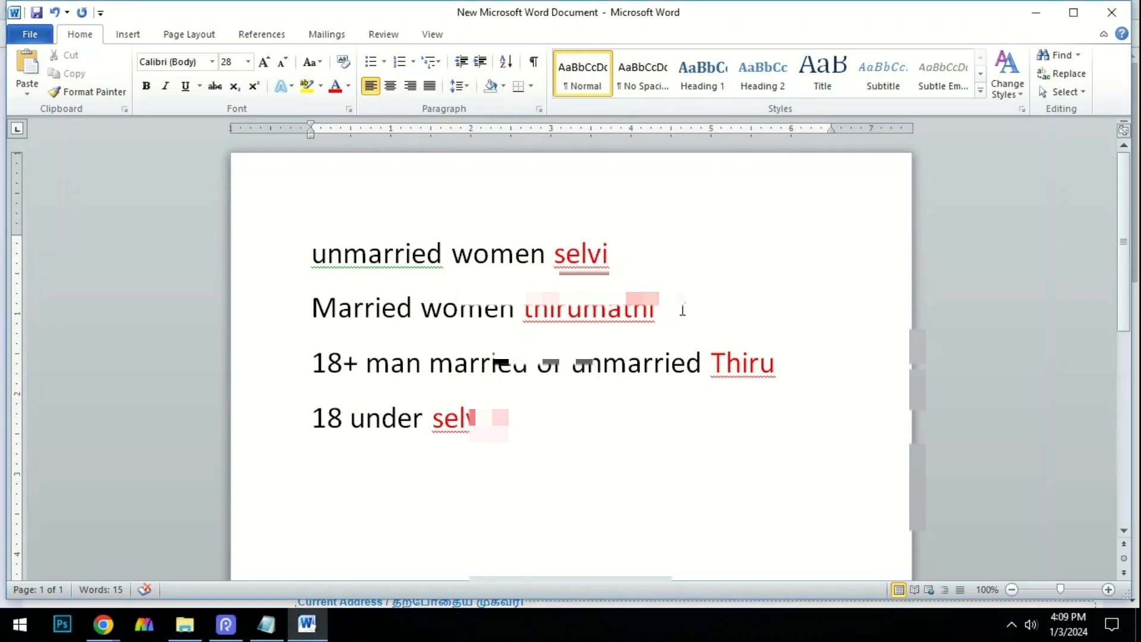
drag(682, 310, 531, 308)
click(406, 363)
drag(784, 369, 711, 369)
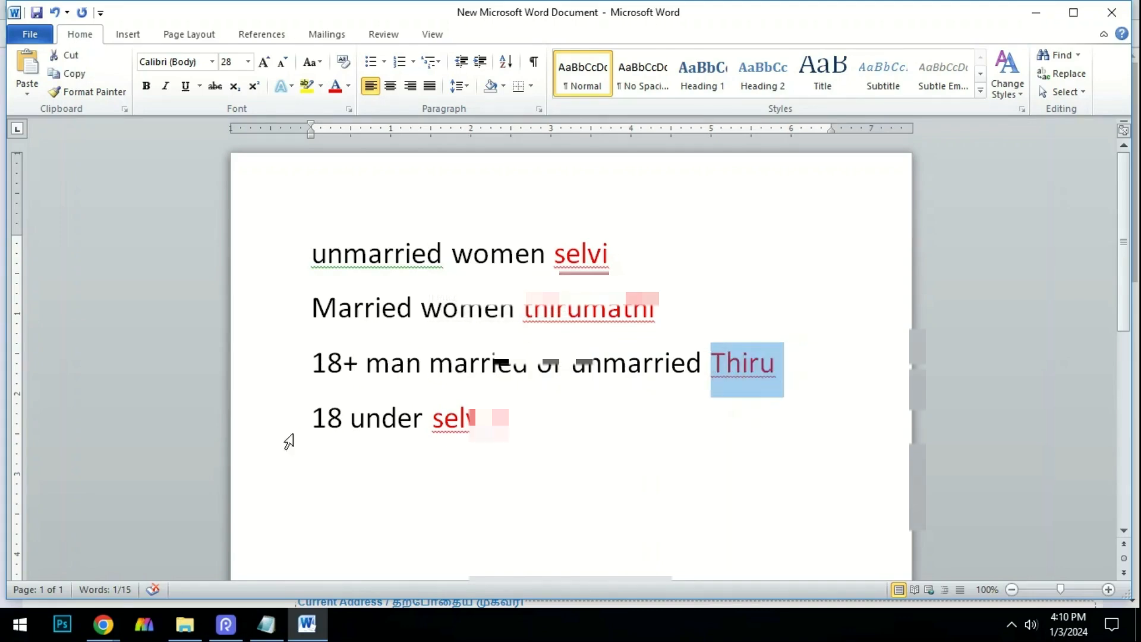
drag(311, 419, 398, 422)
drag(502, 423, 330, 276)
click(585, 483)
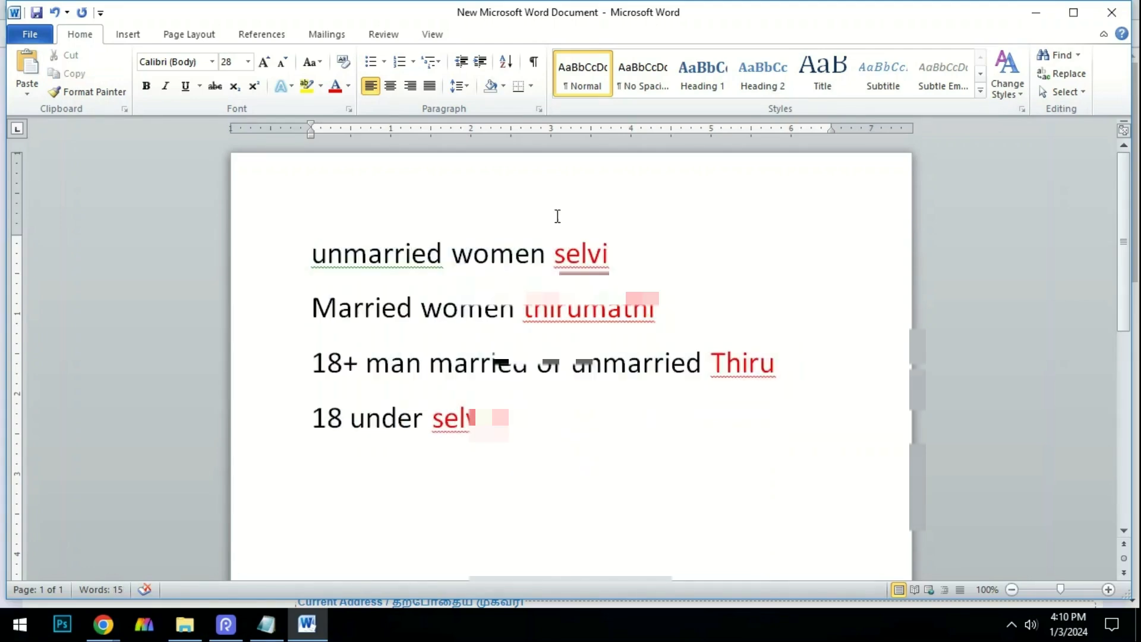
click(292, 369)
drag(800, 367, 726, 367)
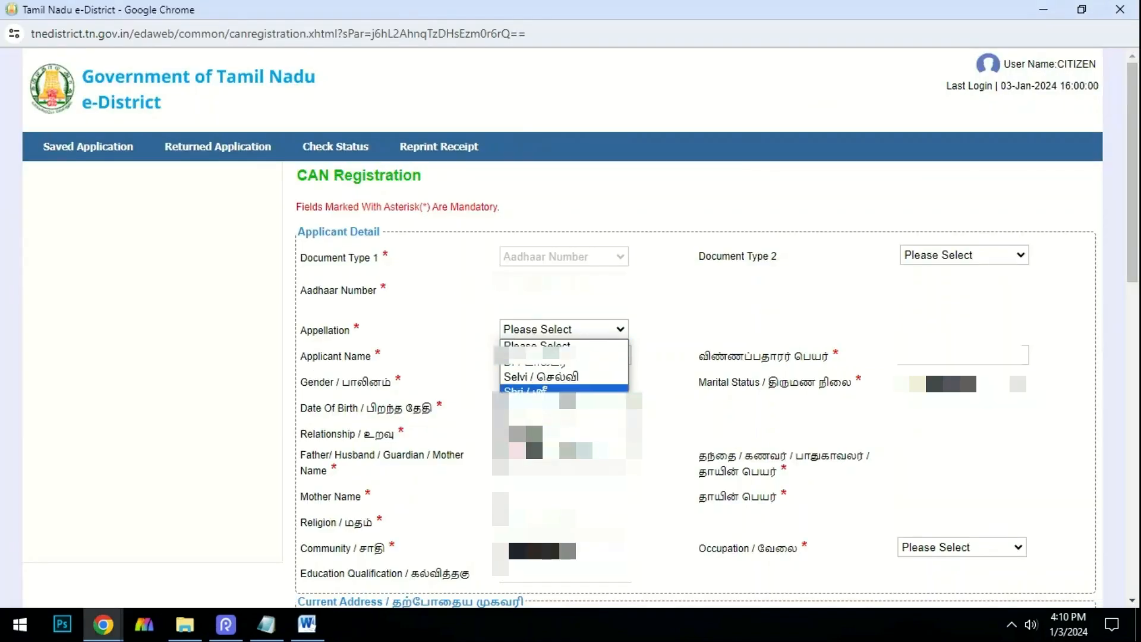
Set the applicant's appellation to Thiru and go through the English and Tamil applicant name fields.
click(591, 360)
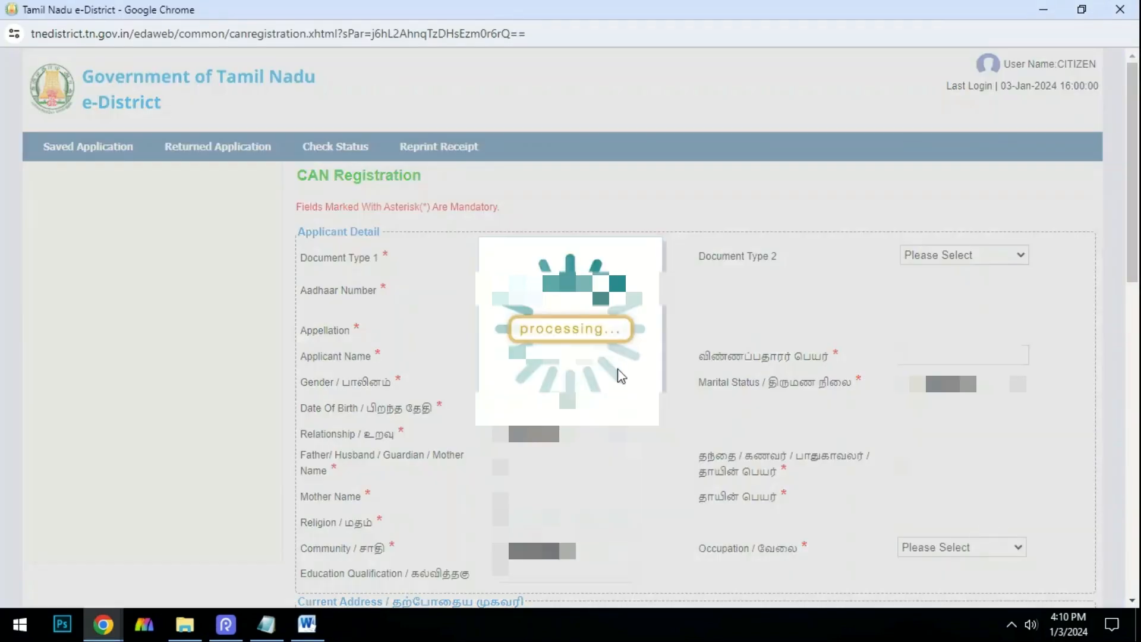
click(568, 355)
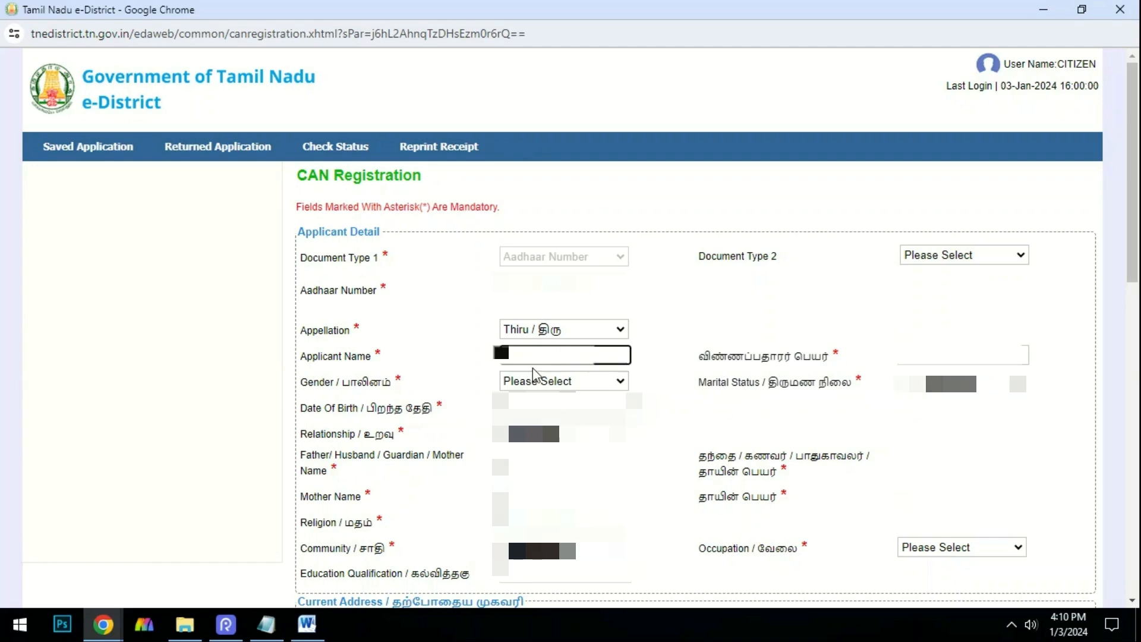
click(745, 369)
click(935, 357)
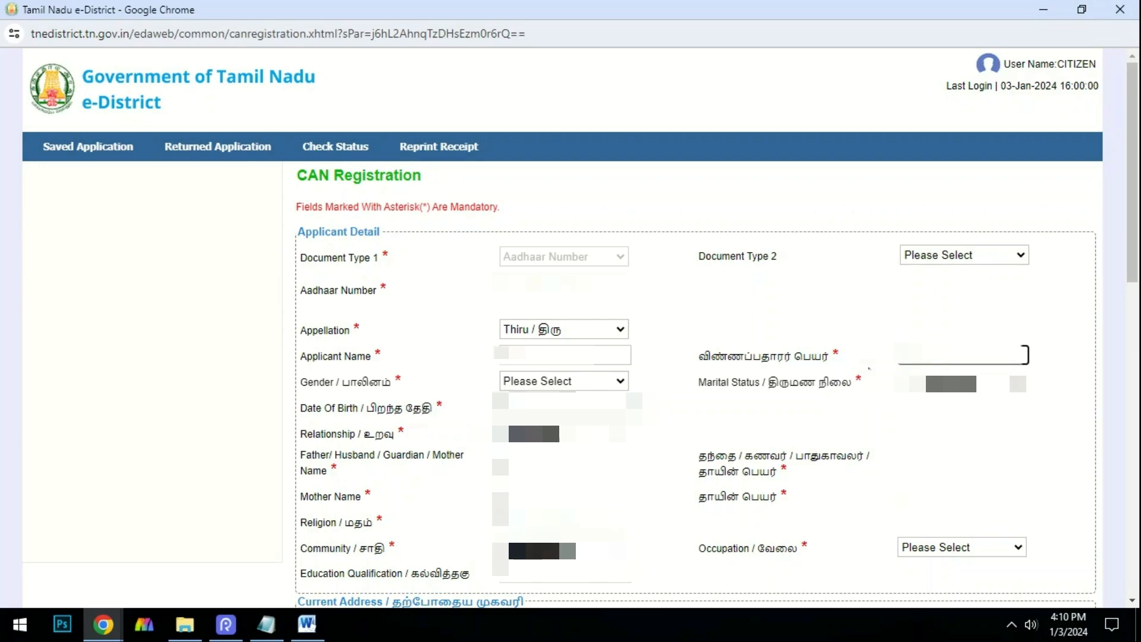
click(846, 312)
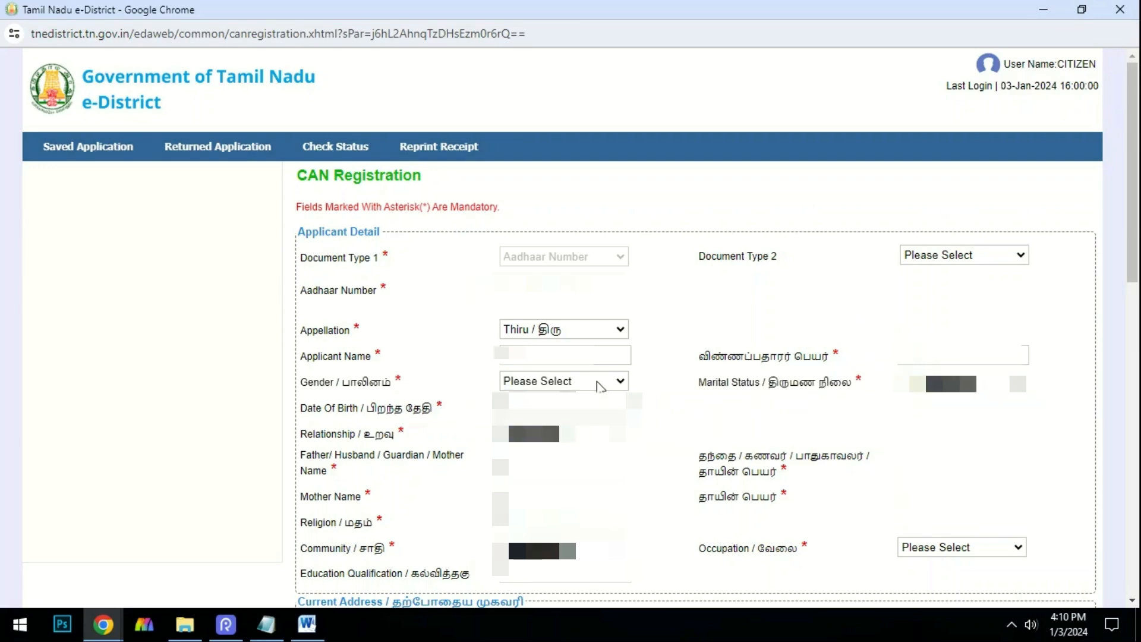
Set the applicant's gender to Male and the marital status to Married.
click(597, 381)
click(565, 406)
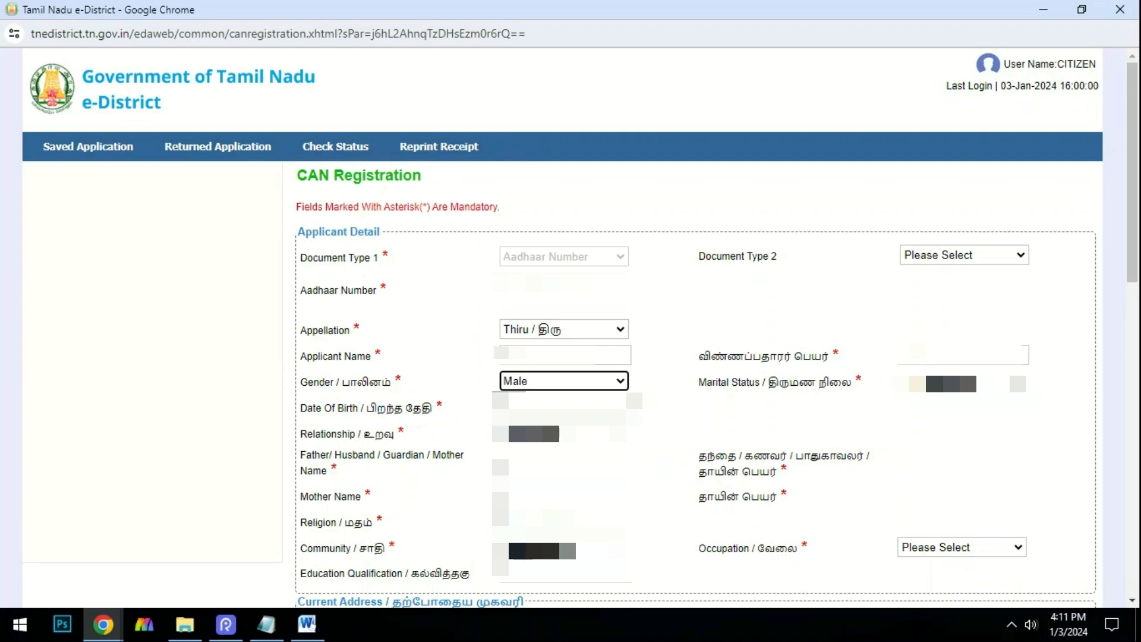
click(961, 383)
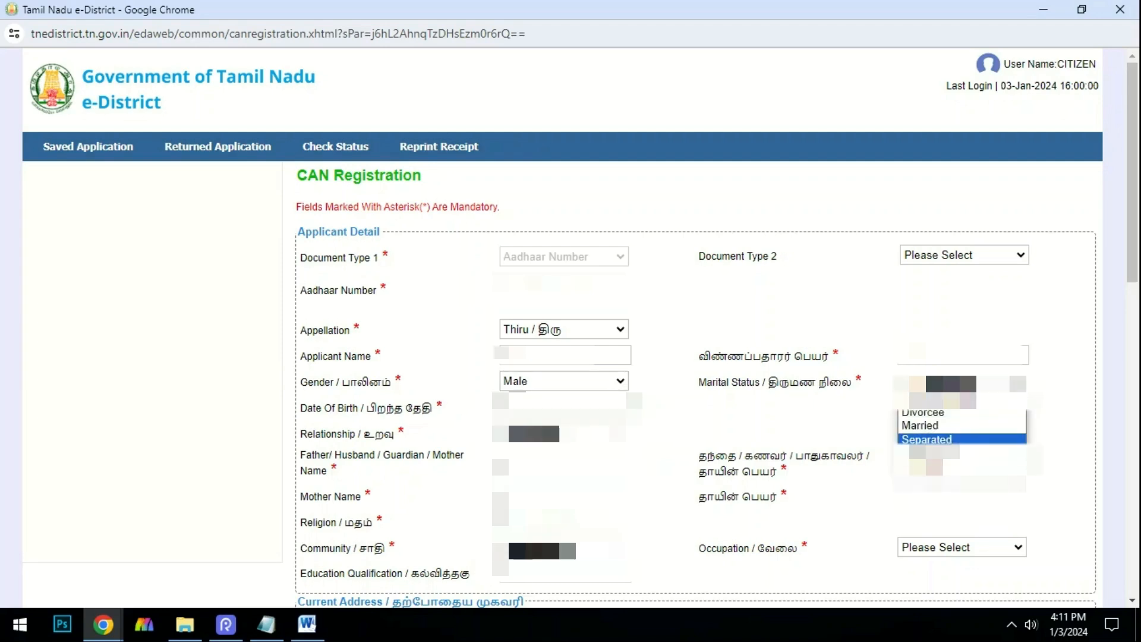
click(920, 426)
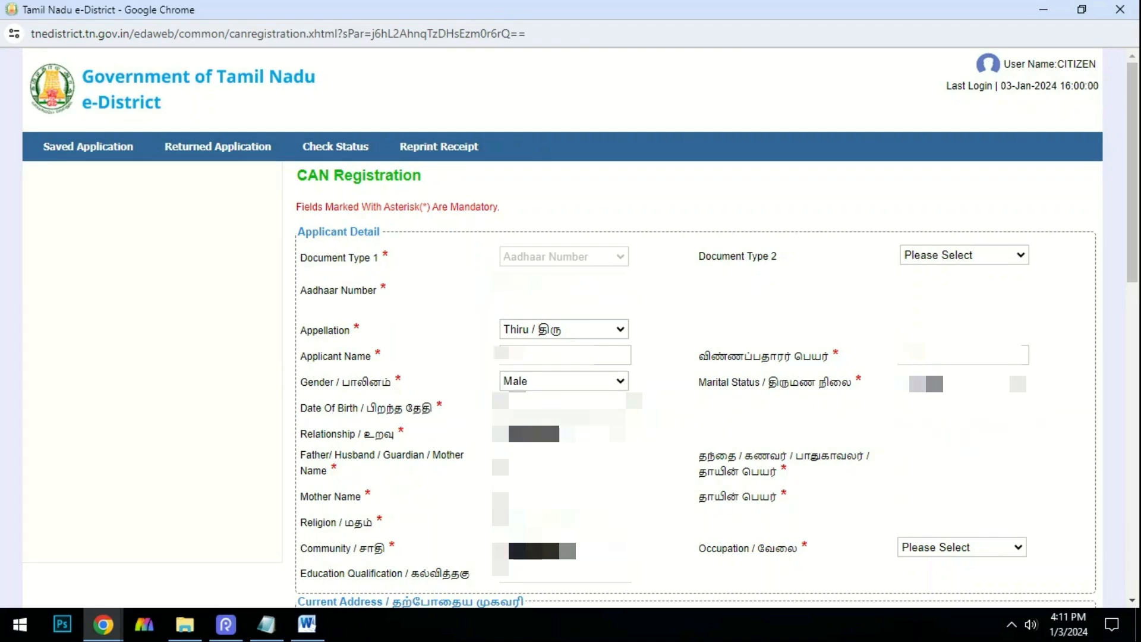
View the date of birth calendar and the available relationship options in the applicant details.
click(574, 408)
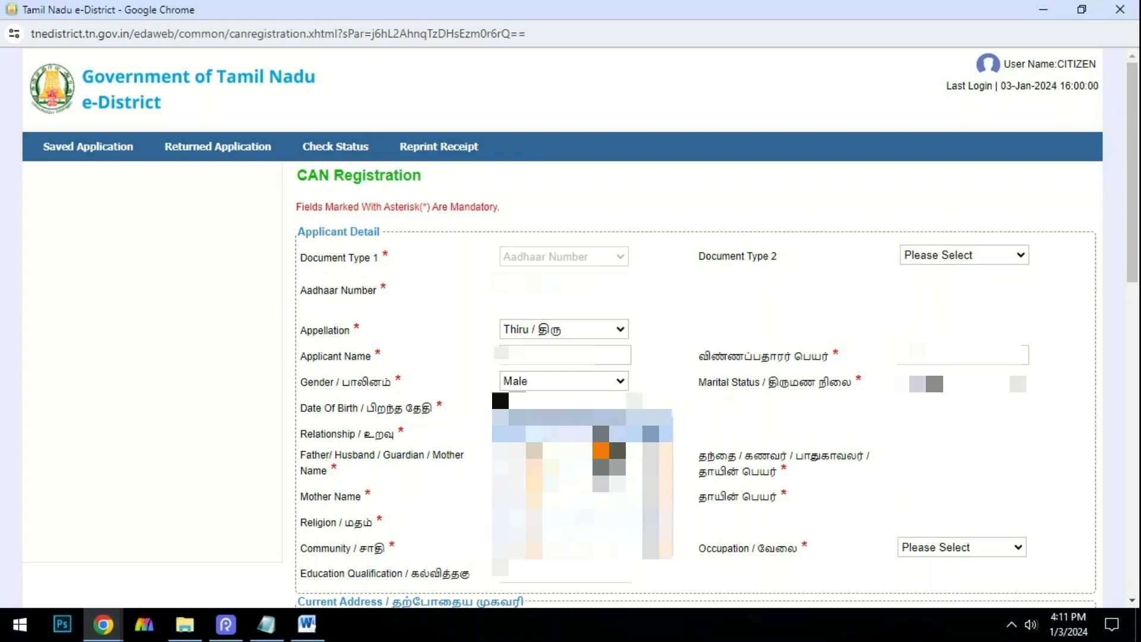
click(522, 88)
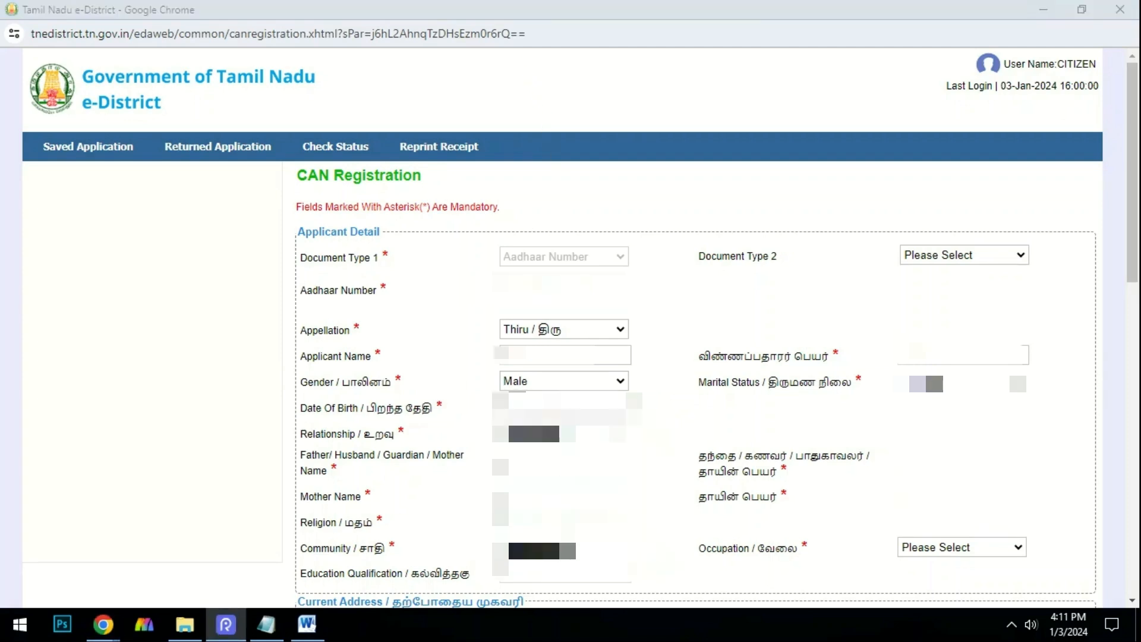
click(564, 434)
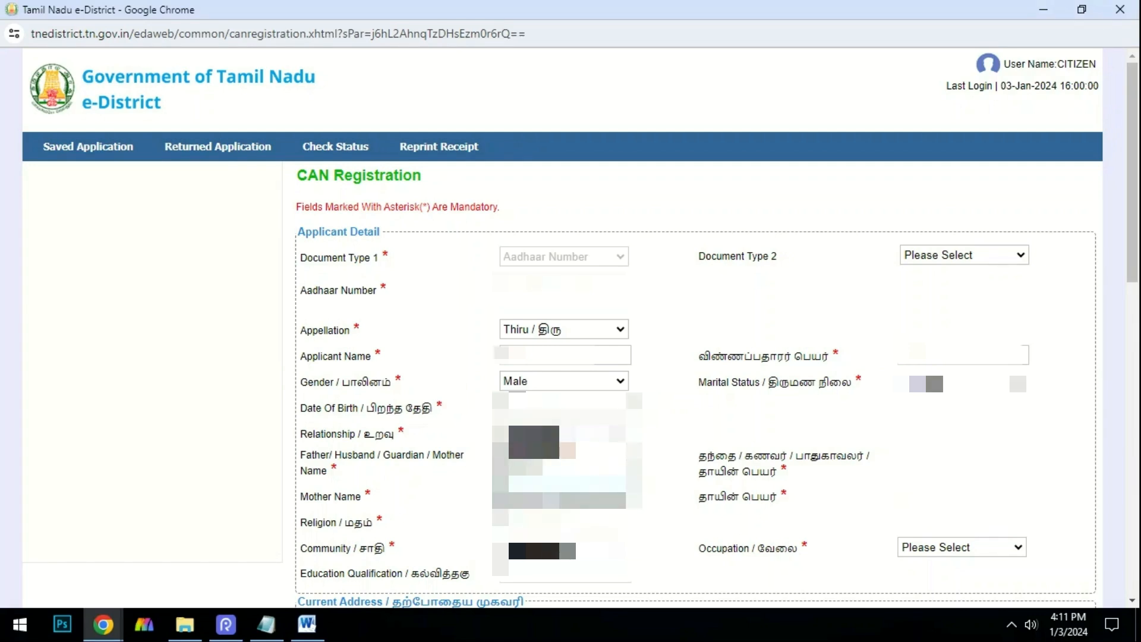
click(673, 434)
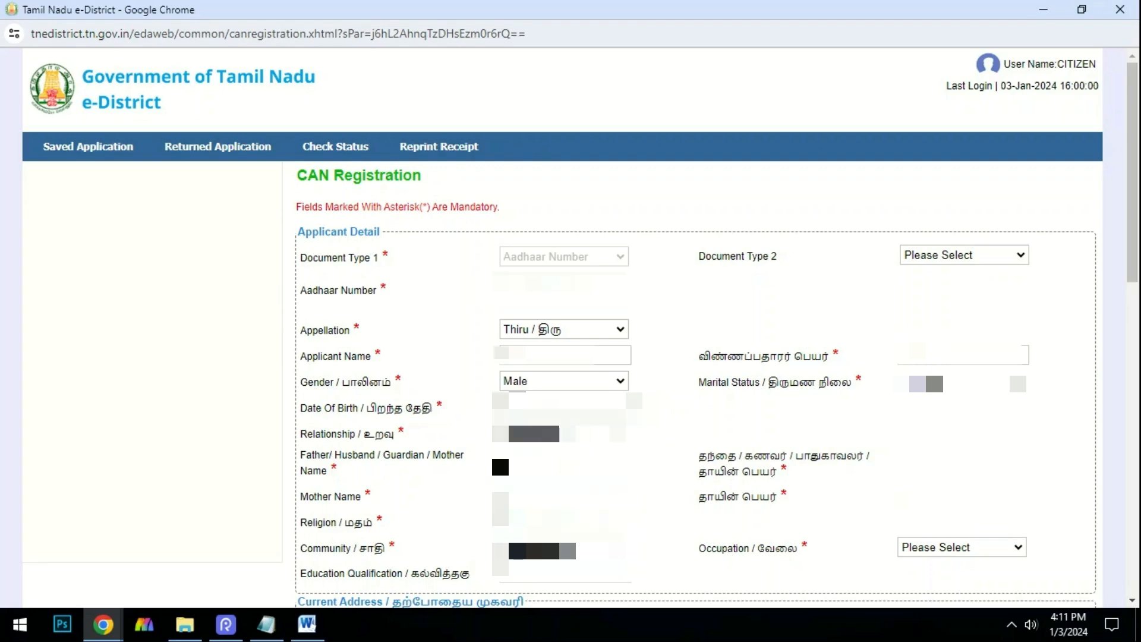
Choose the applicant's relationship type for the father, husband, guardian or mother name entry.
click(548, 438)
click(548, 466)
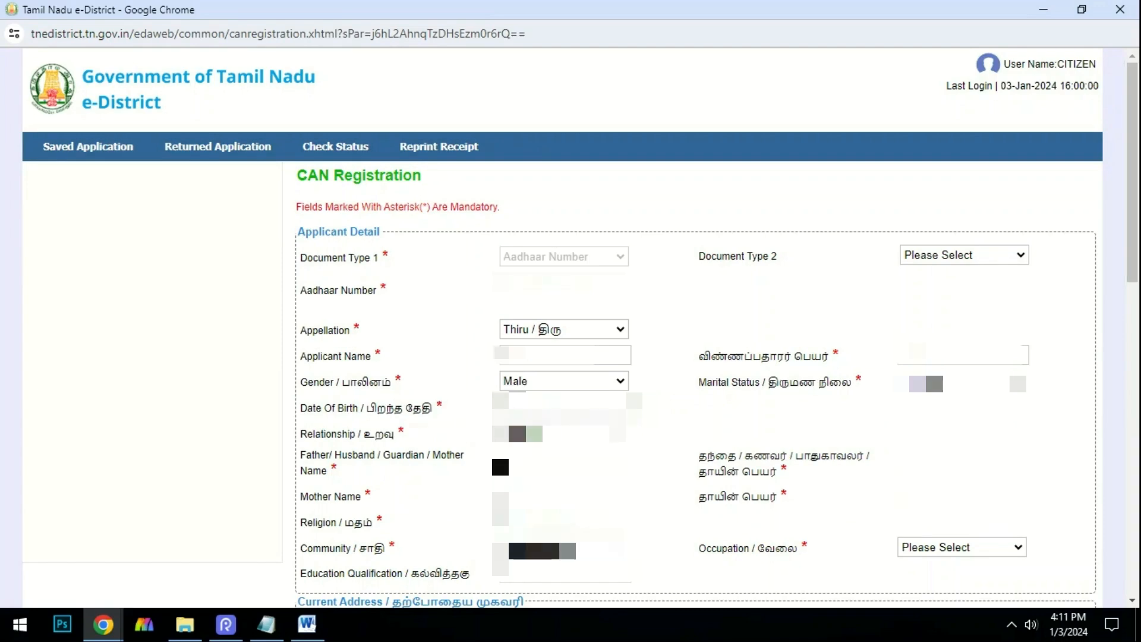
click(548, 437)
click(548, 465)
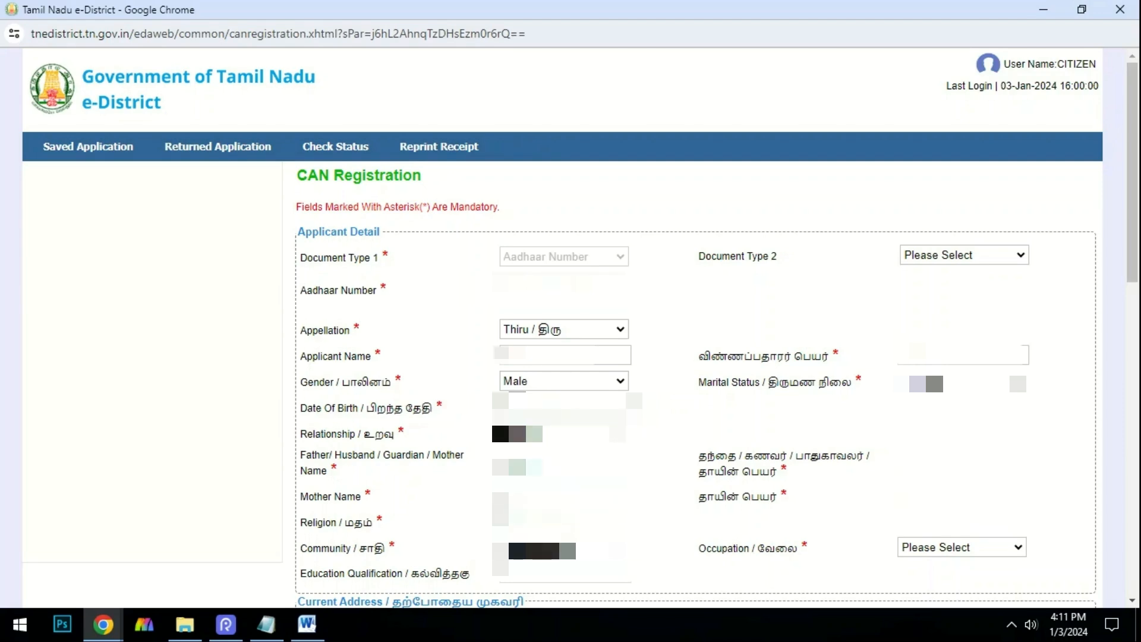
Fill in the mother's name in English and Tamil and choose the applicant's religion.
scroll(702, 432, down, 2)
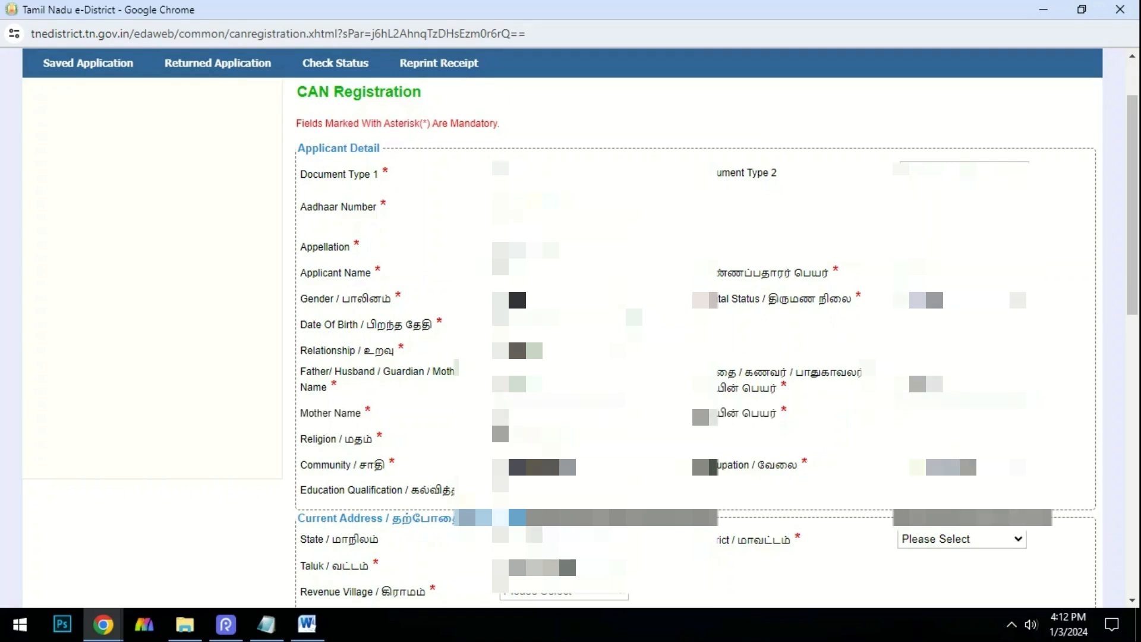
click(559, 413)
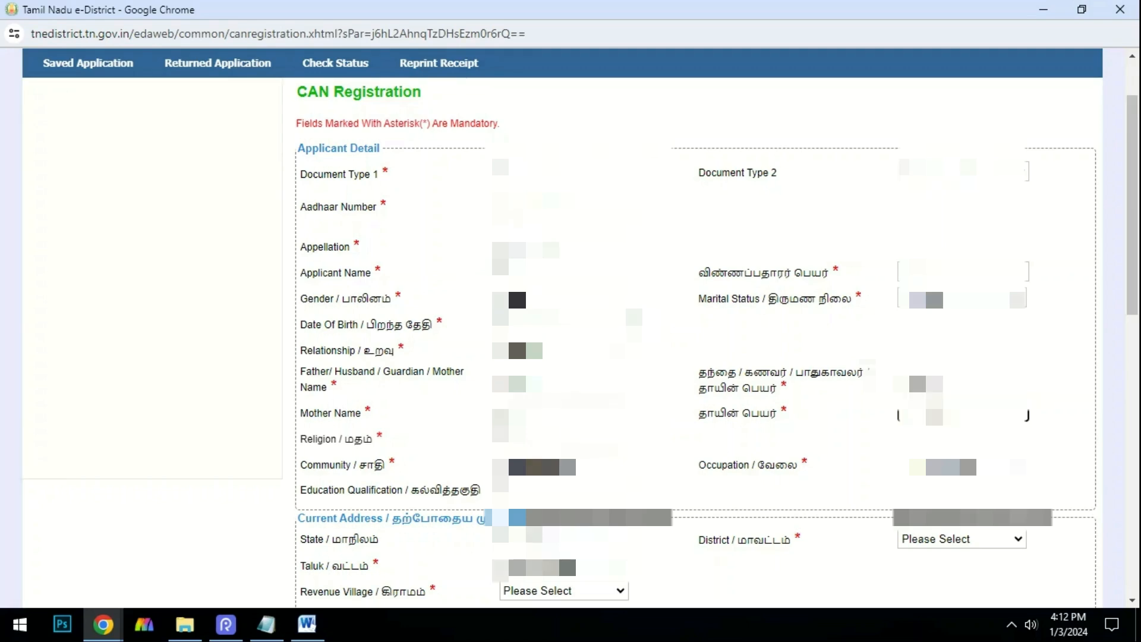
click(582, 433)
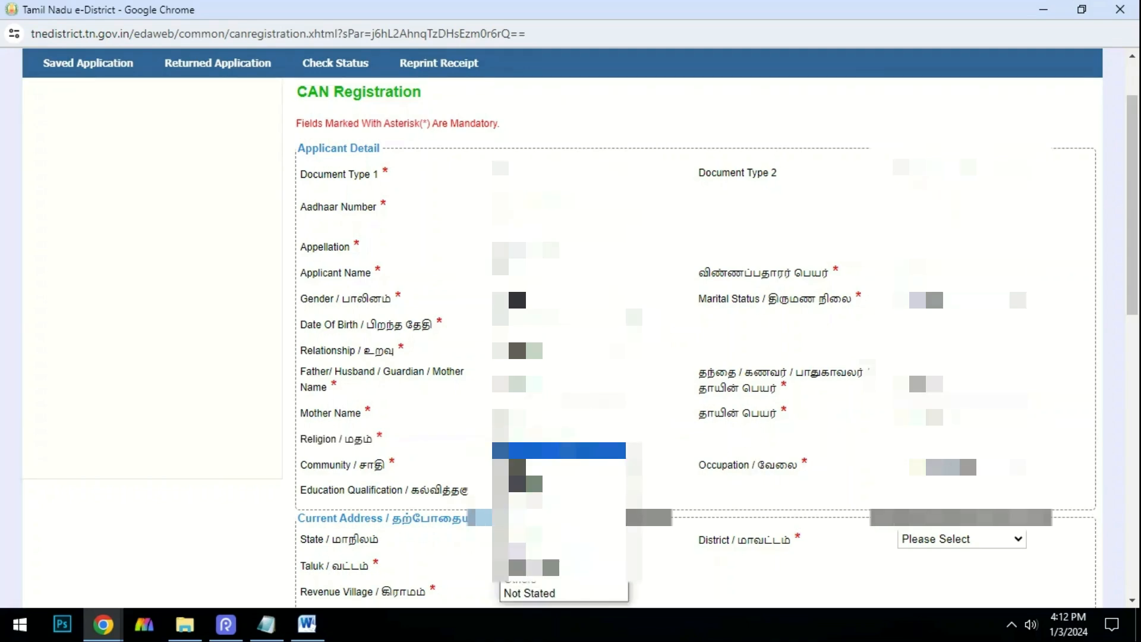
click(579, 468)
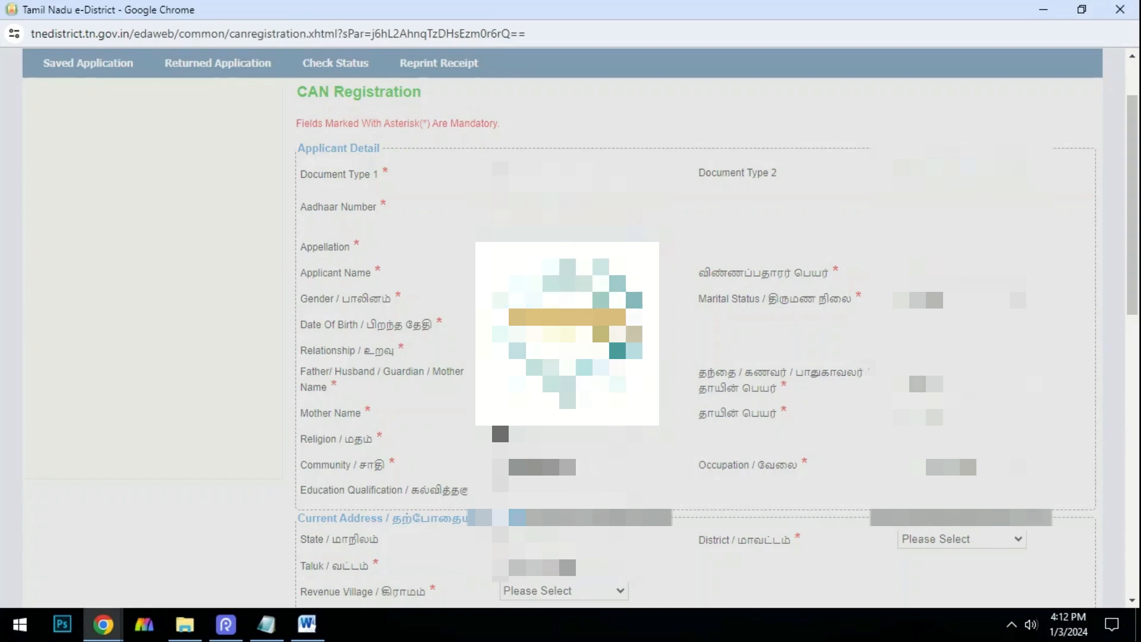
Choose the applicant's community and occupation in the applicant details.
click(570, 466)
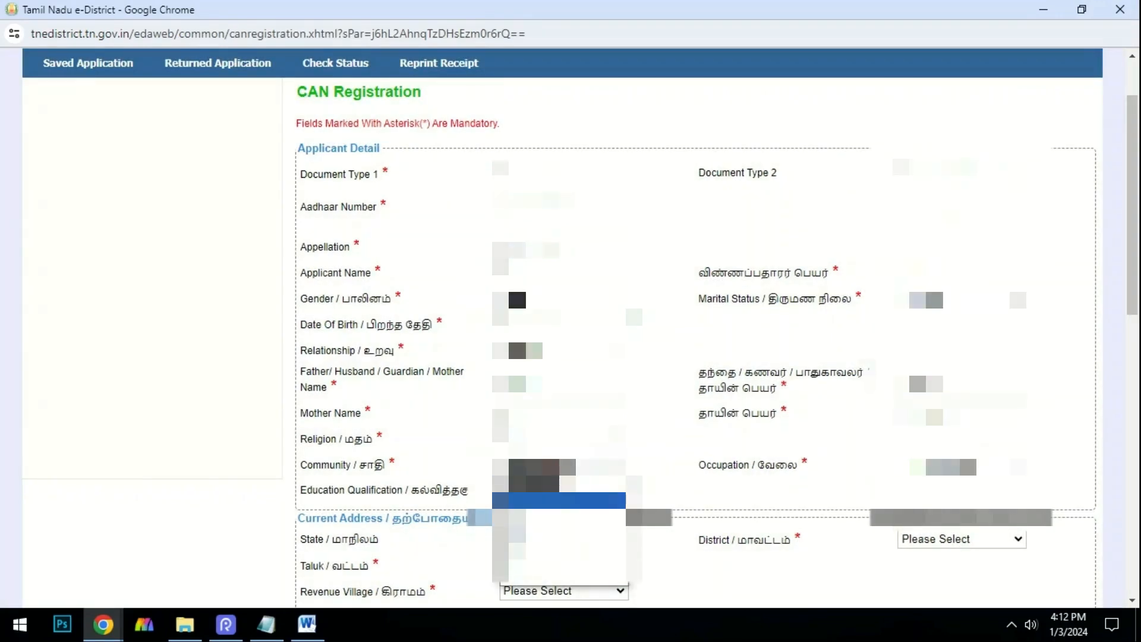
click(561, 500)
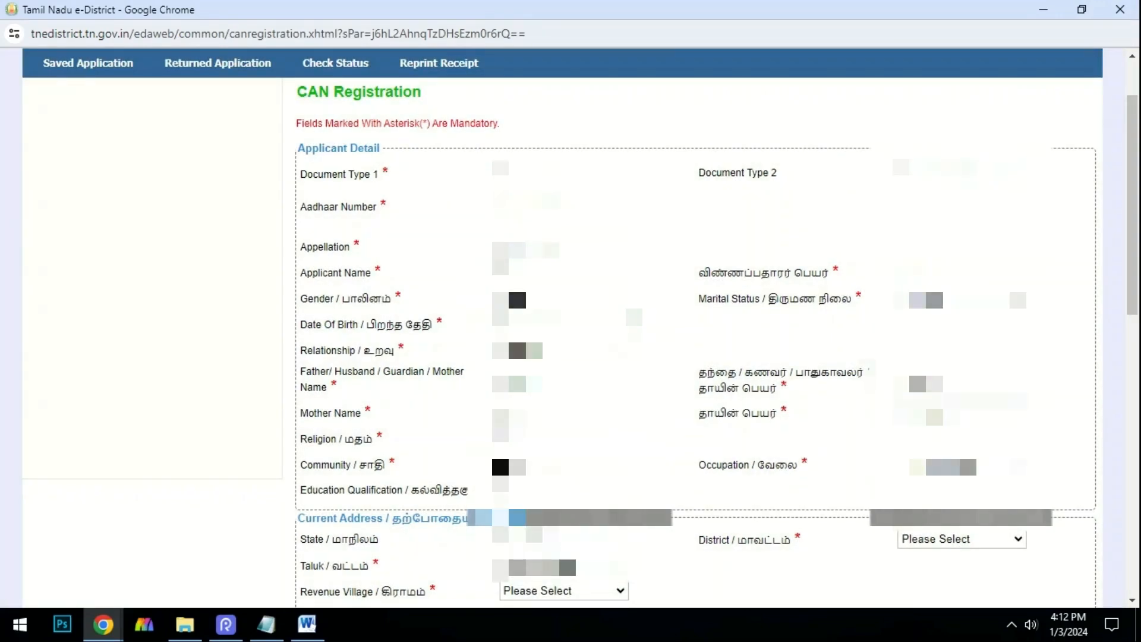
click(951, 467)
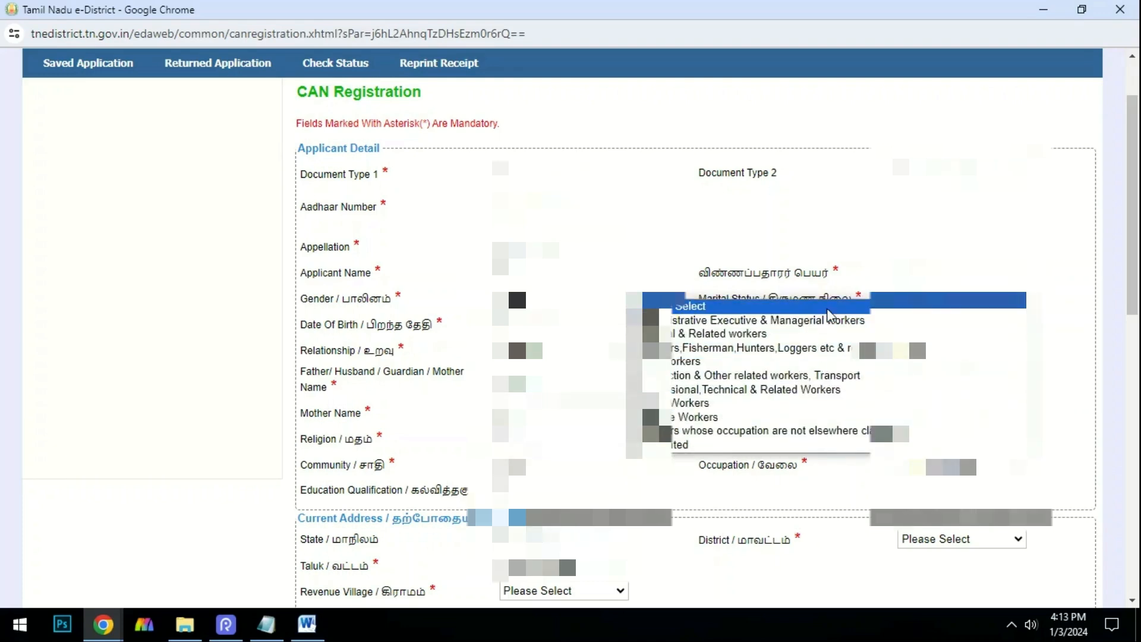
click(772, 363)
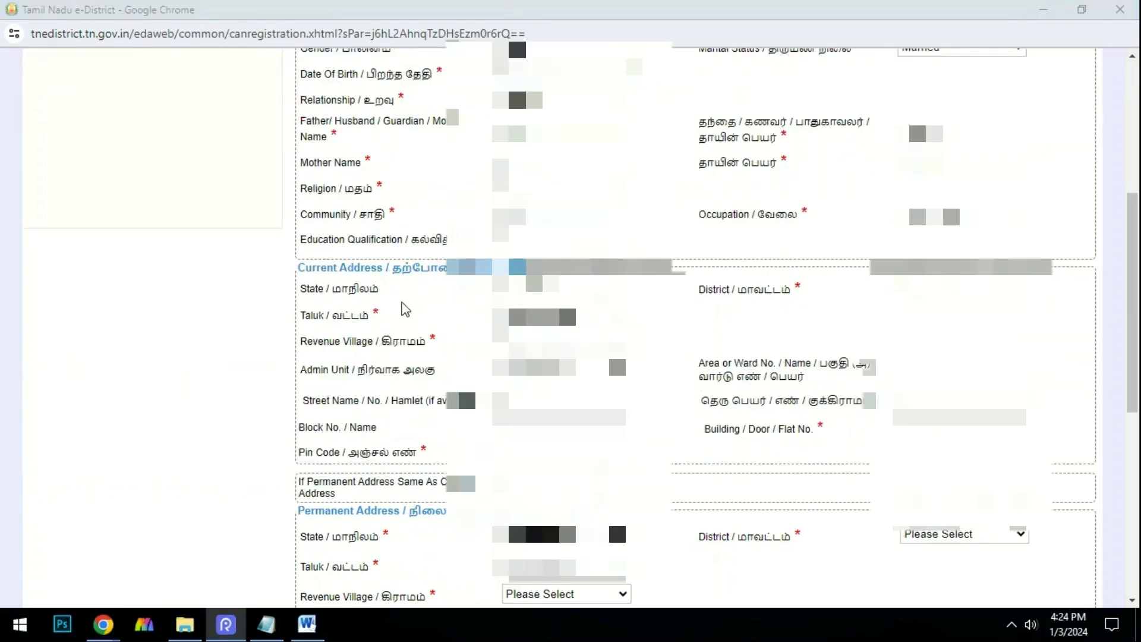
Choose the state, district and taluk of the applicant's current address.
click(553, 289)
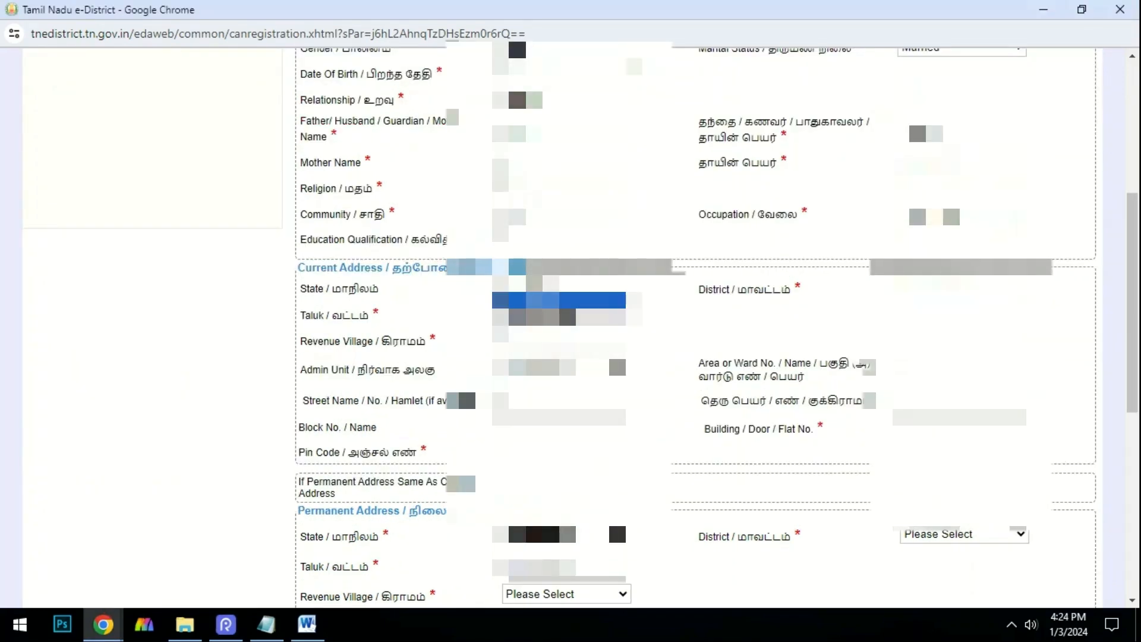
click(552, 300)
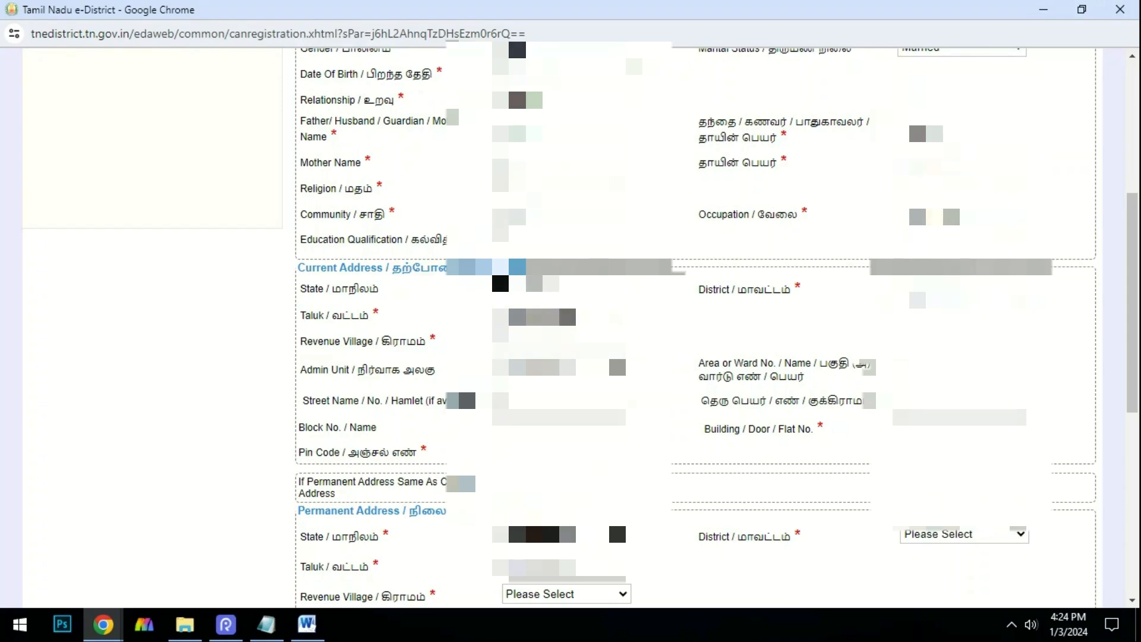
click(957, 292)
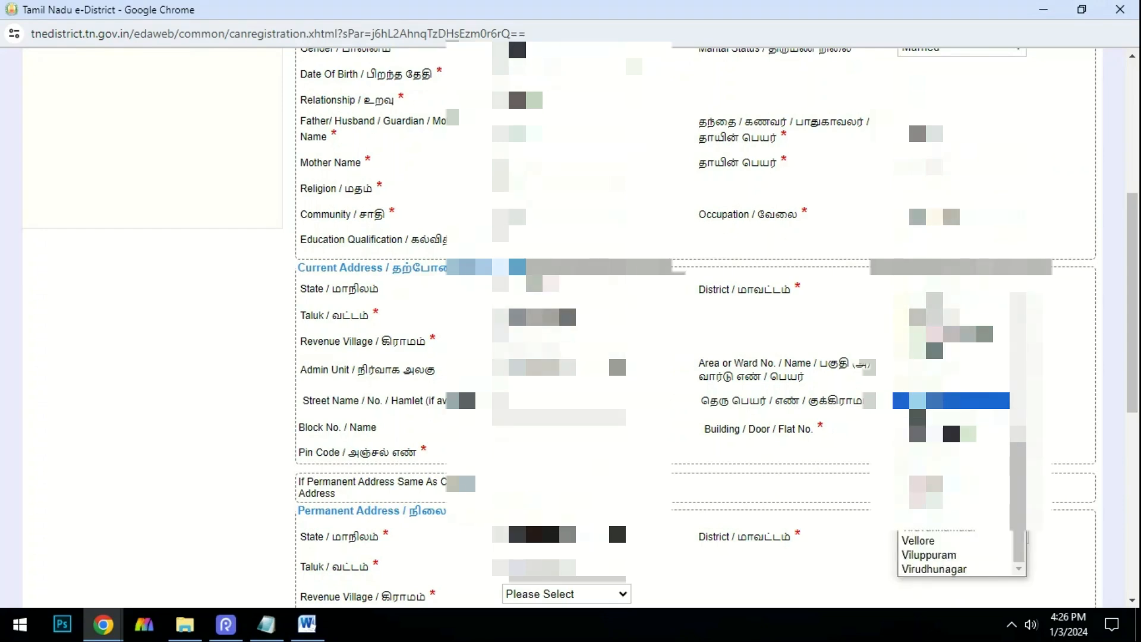
click(947, 400)
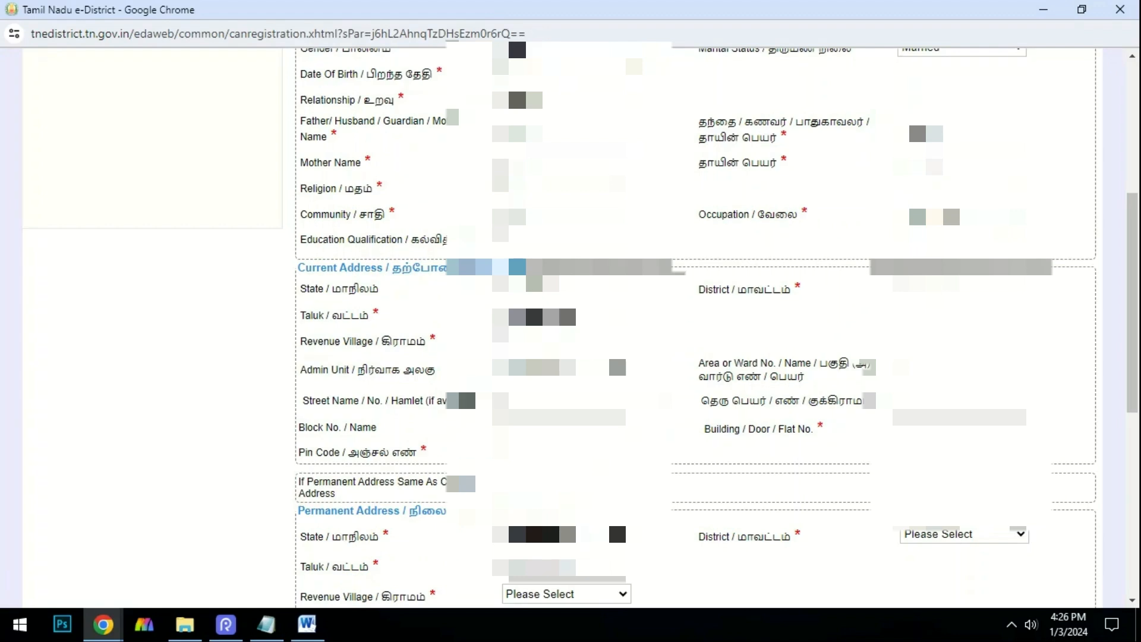
click(562, 316)
click(561, 406)
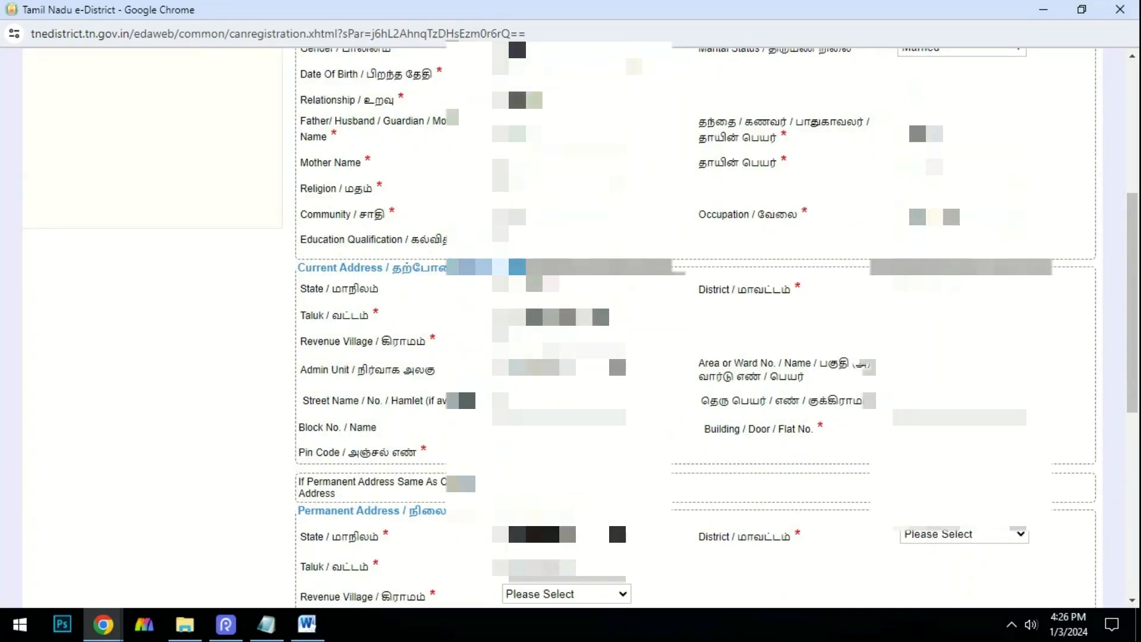
Choose the applicant's revenue village from the village list of the current address.
scroll(556, 380, up, 1)
click(556, 426)
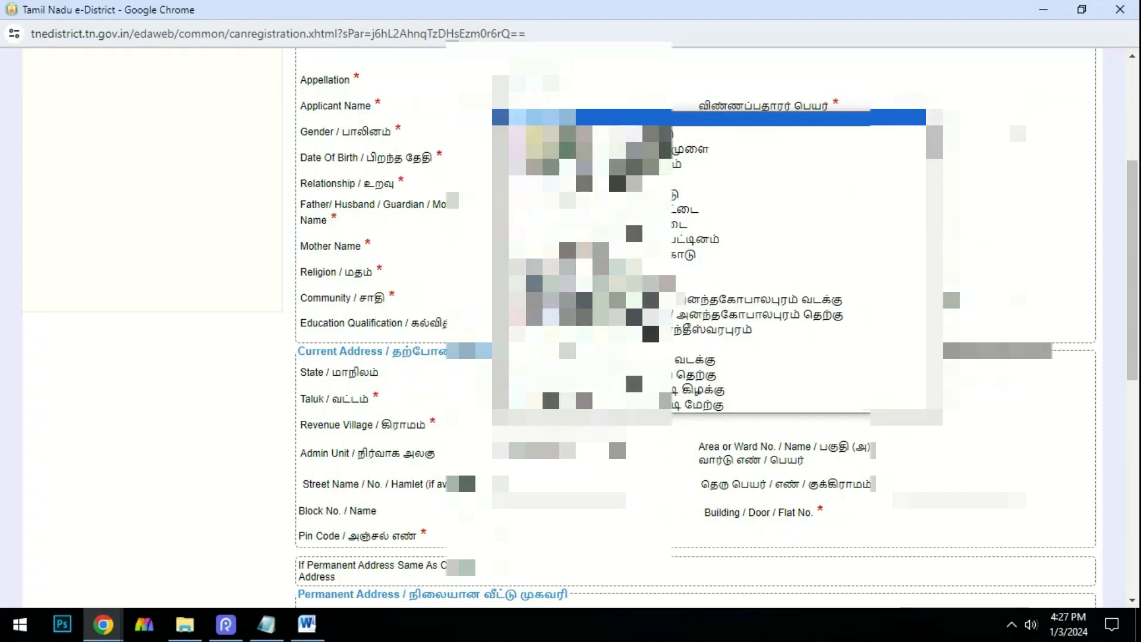
scroll(562, 364, down, 1)
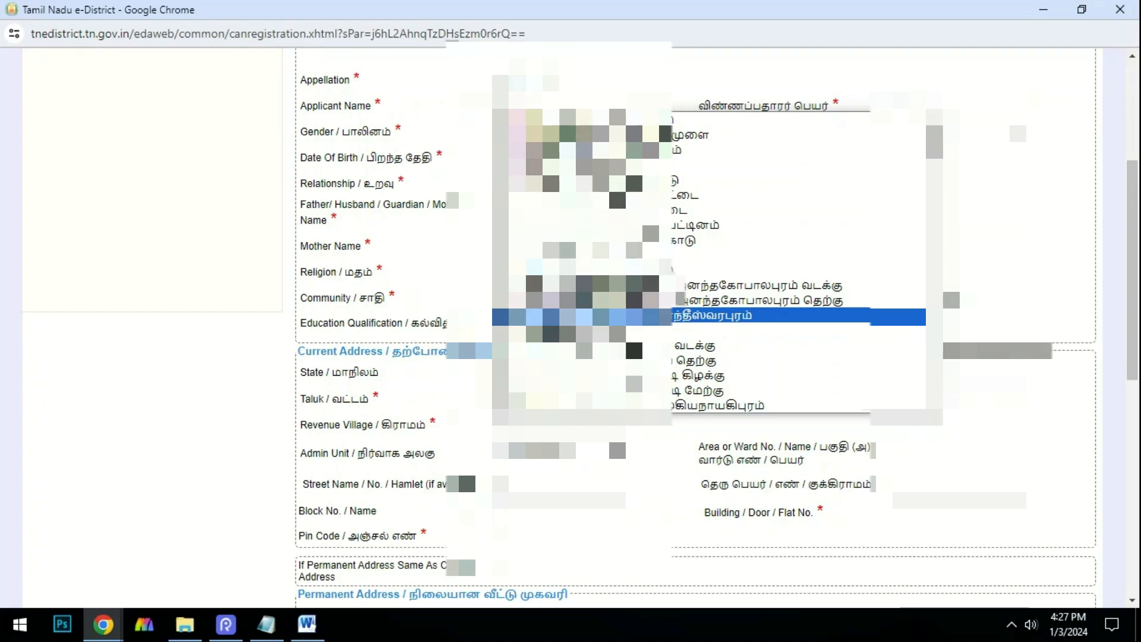
scroll(552, 317, down, 9)
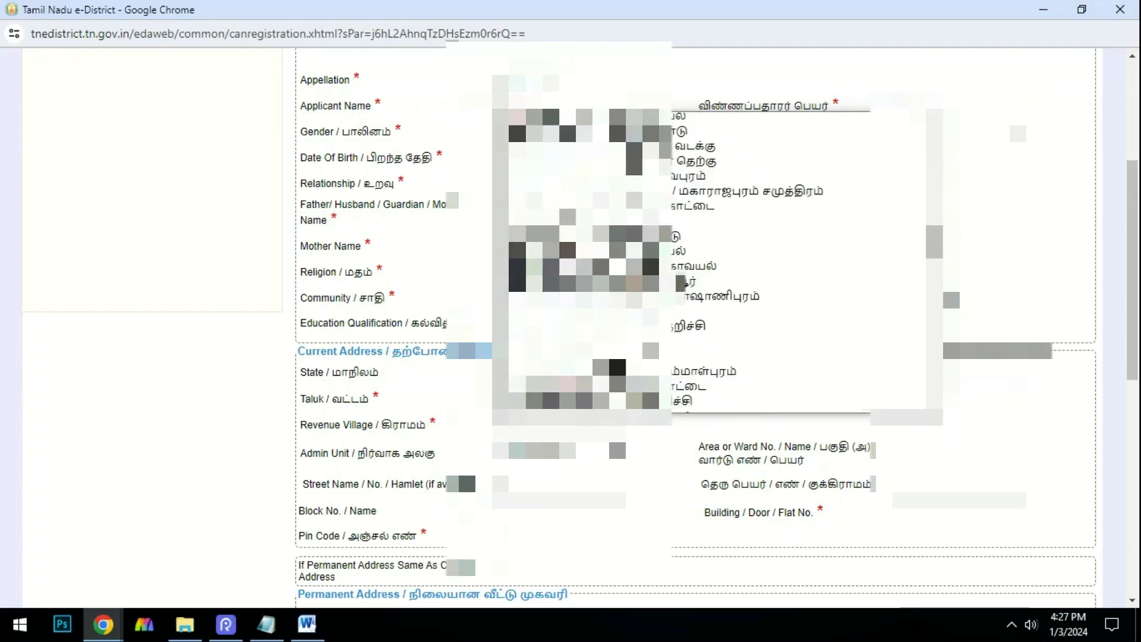
click(553, 317)
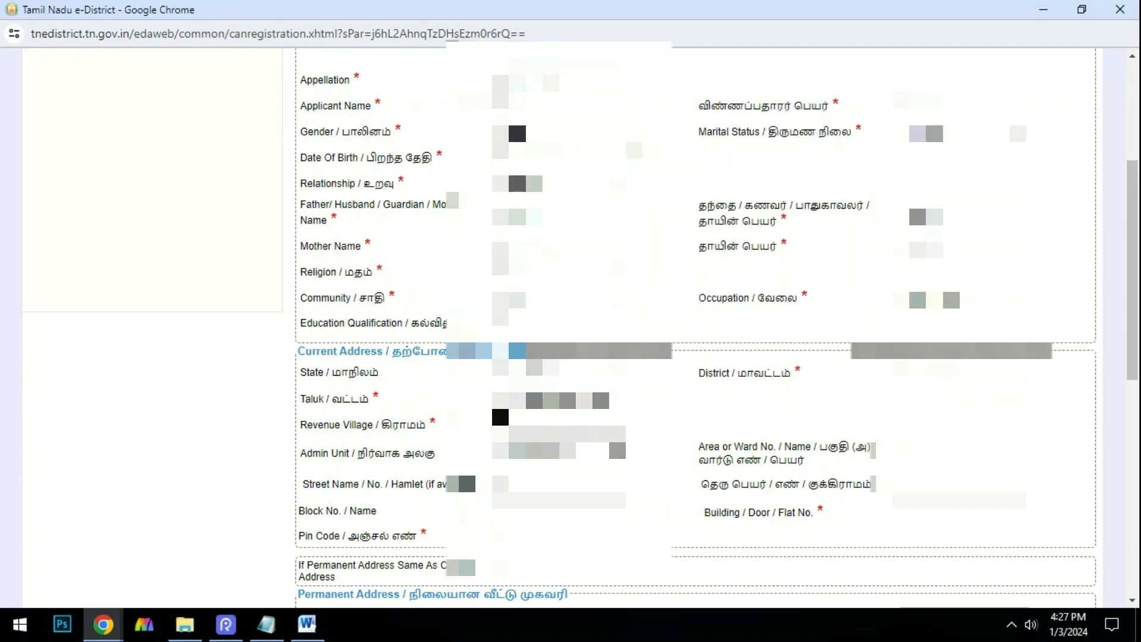
Look through the admin unit options of the current address and choose the applicant's unit.
click(558, 452)
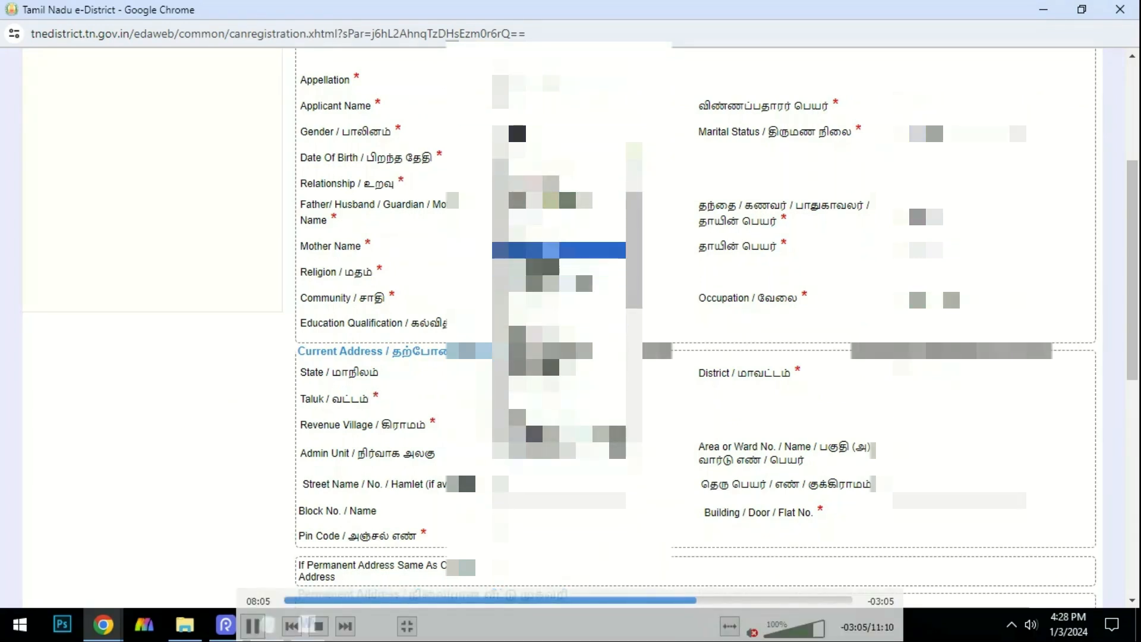
scroll(558, 297, down, 3)
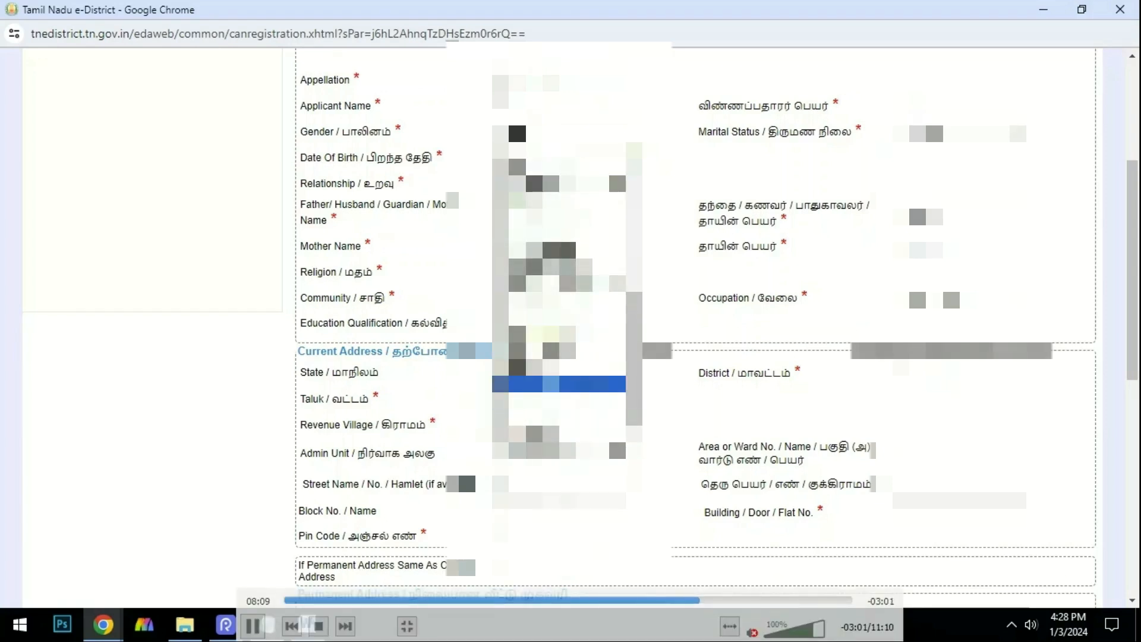
click(558, 383)
click(551, 452)
scroll(551, 434, down, 1)
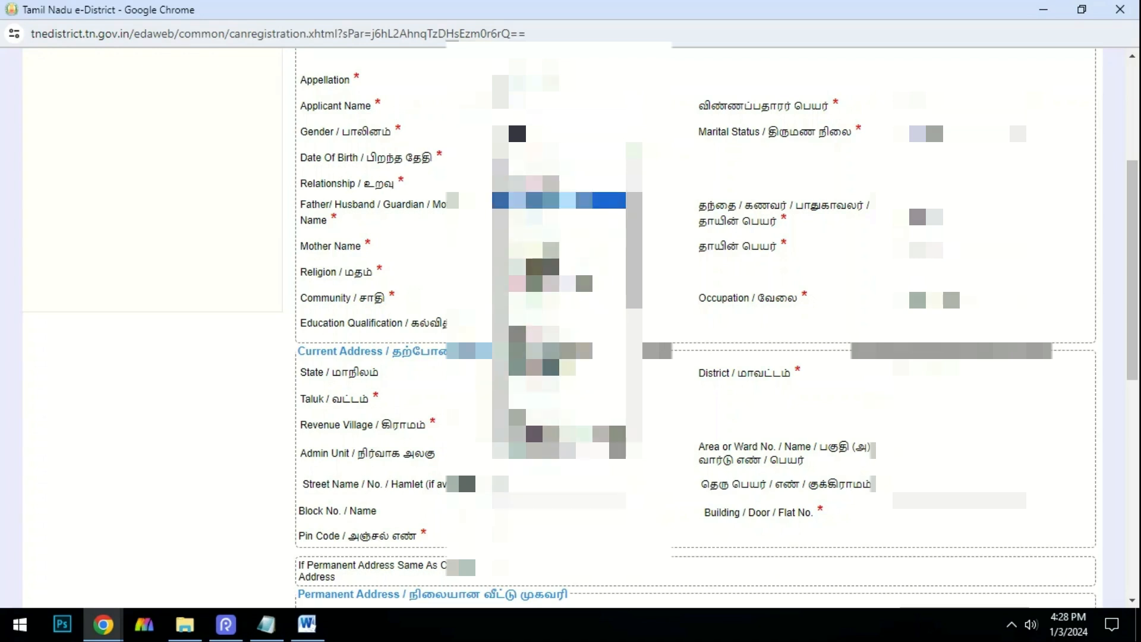
scroll(559, 393, down, 3)
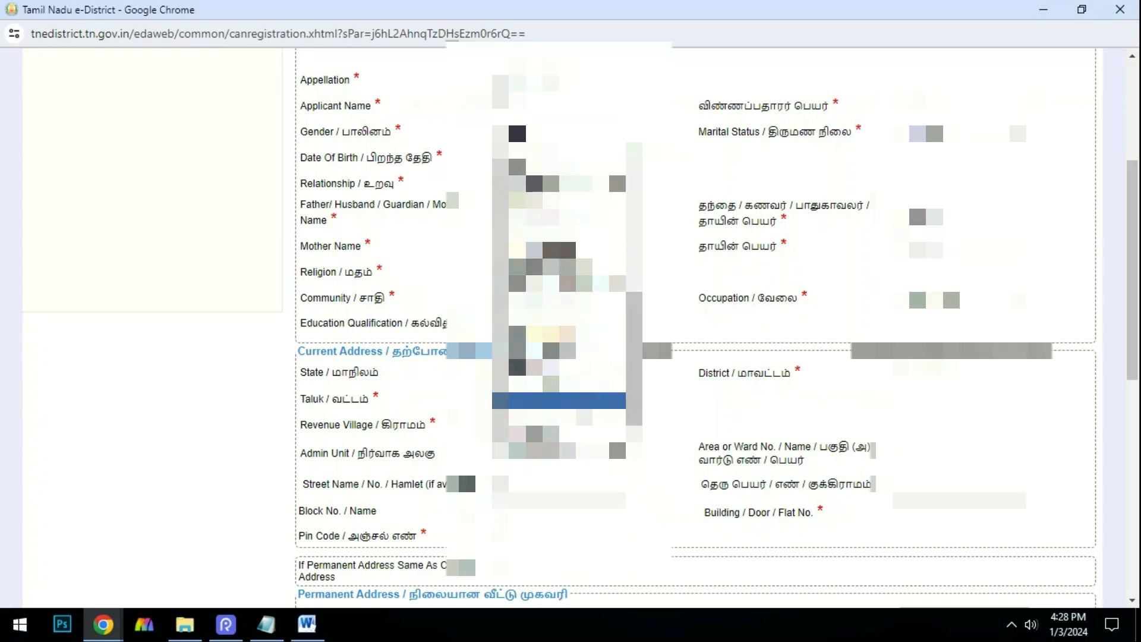
scroll(559, 356, up, 3)
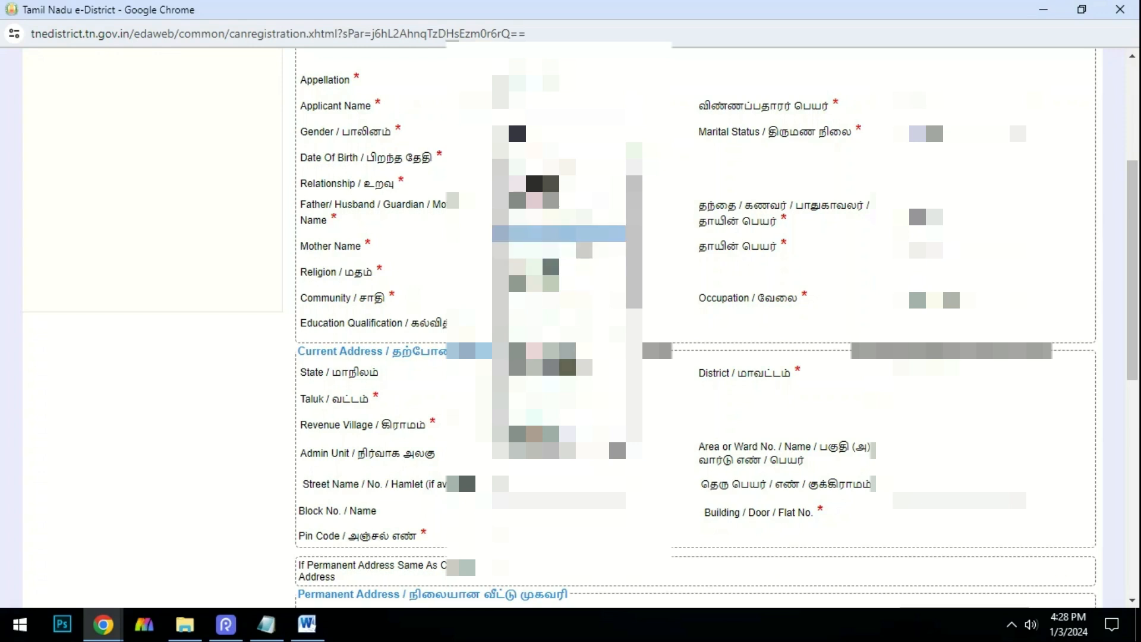
click(565, 317)
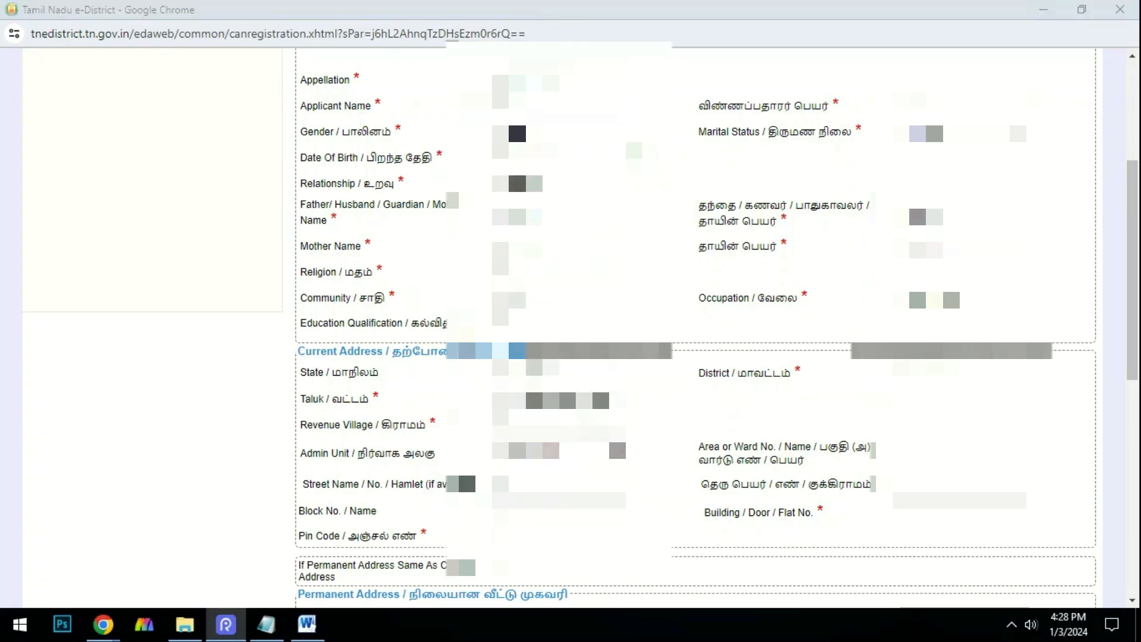
Fill in the current address with the street name in English and Tamil, the building or door number, and the postal code.
click(534, 481)
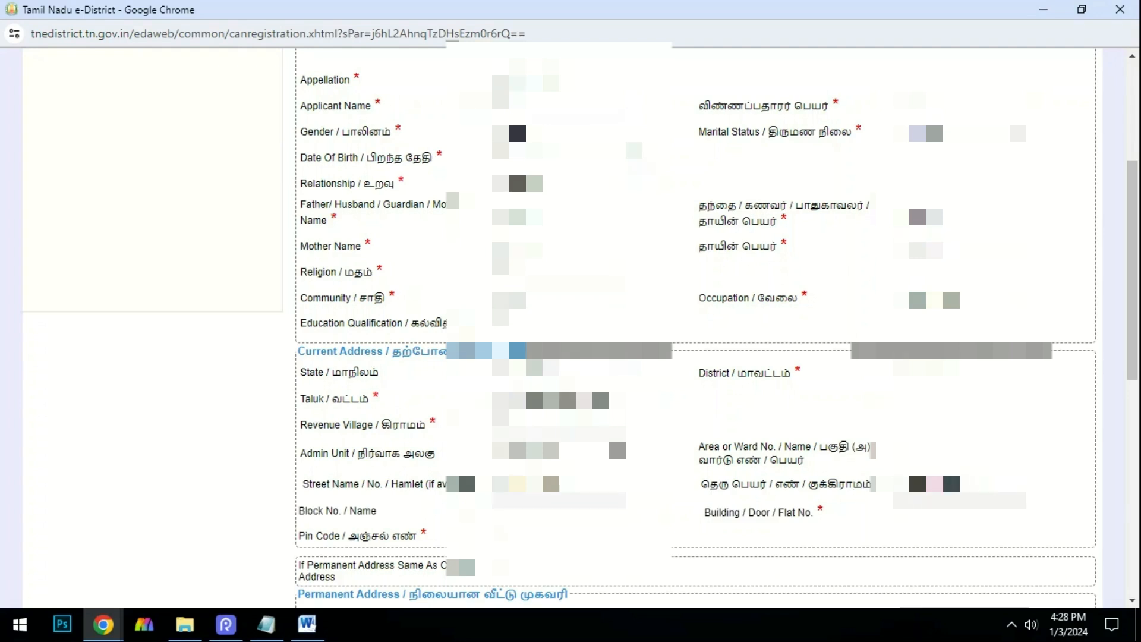
key(BackSpace)
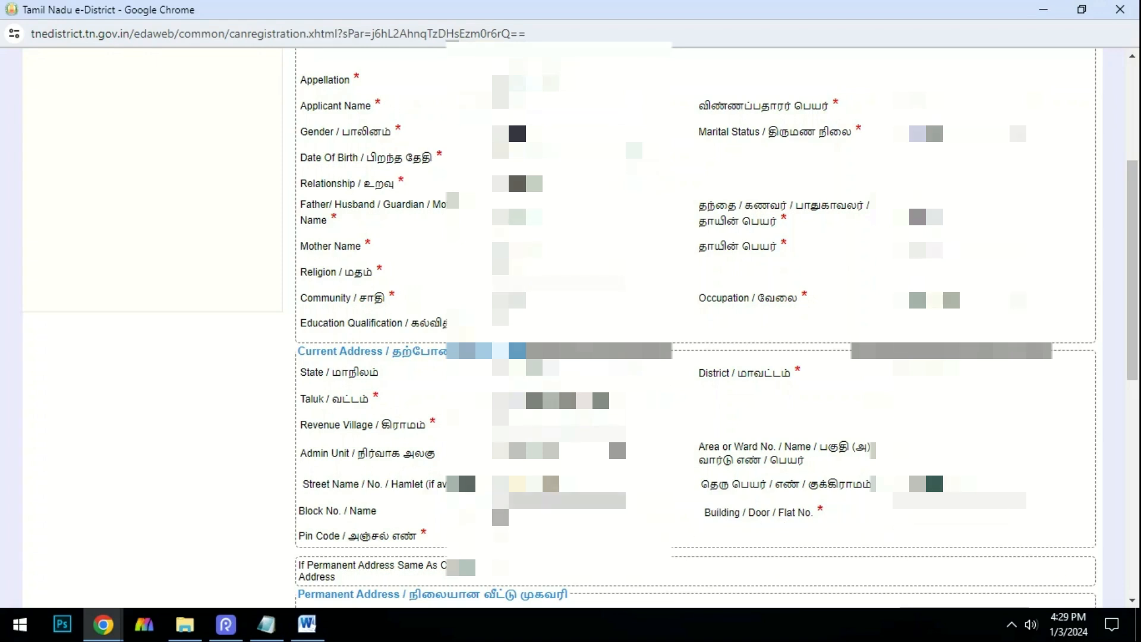
click(959, 512)
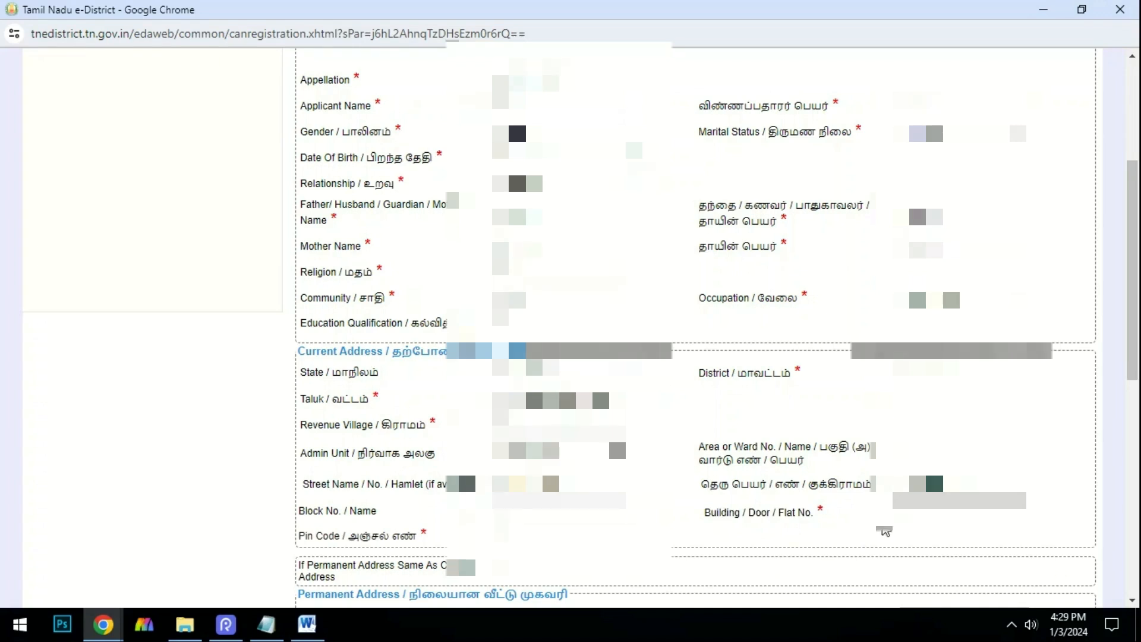
click(807, 529)
click(582, 535)
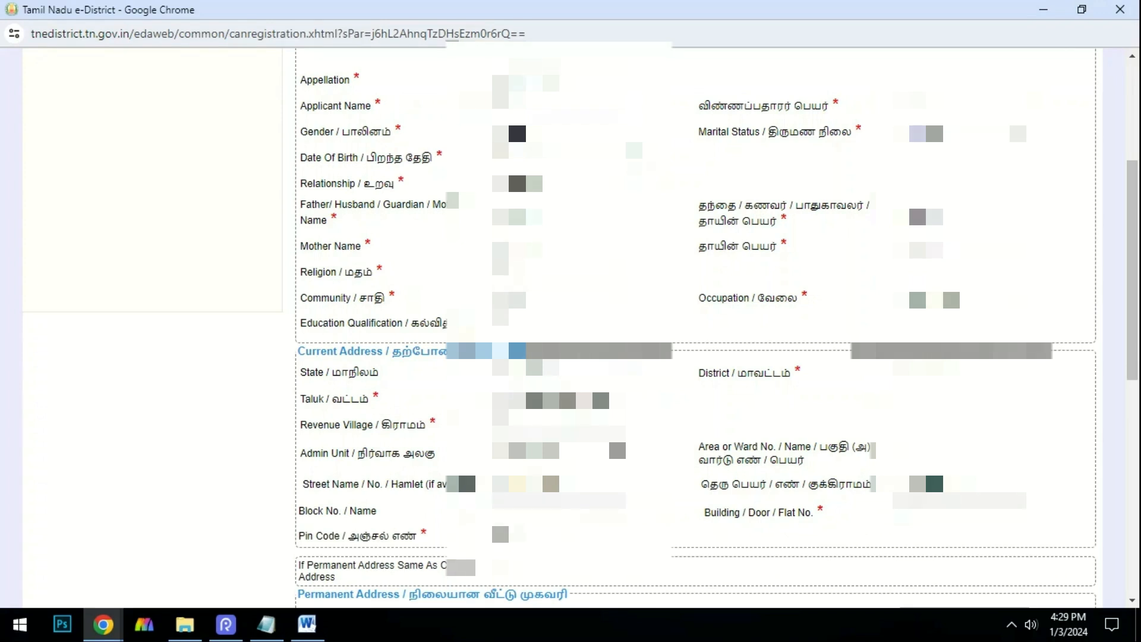
text(00)
Mark the permanent address as the same as the current address.
scroll(189, 423, down, 1)
scroll(189, 423, down, 2)
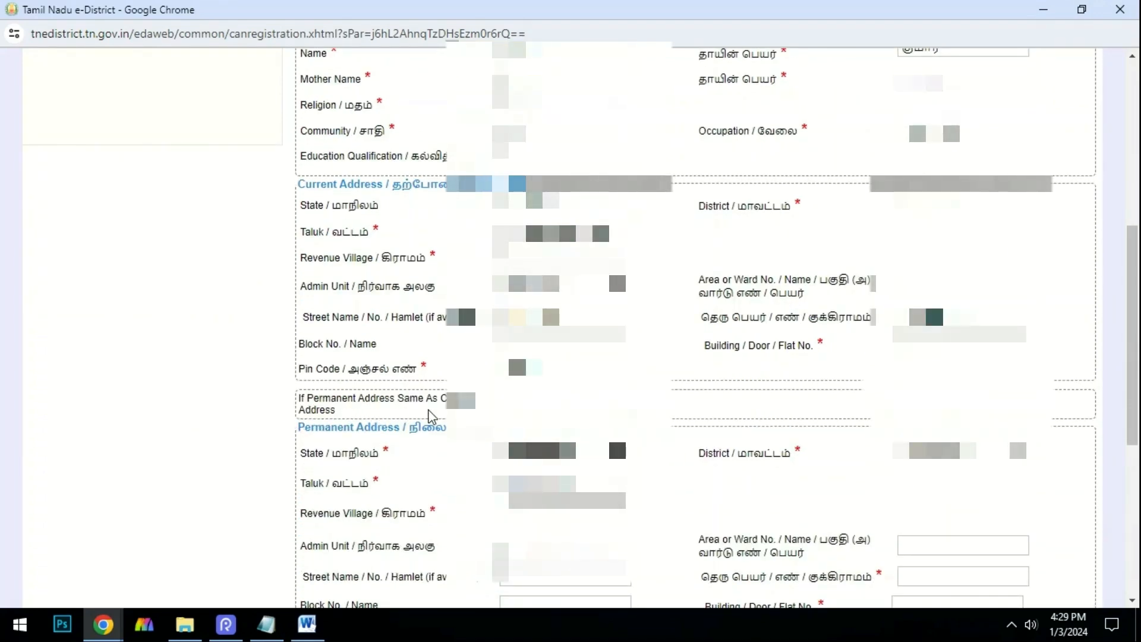
click(500, 410)
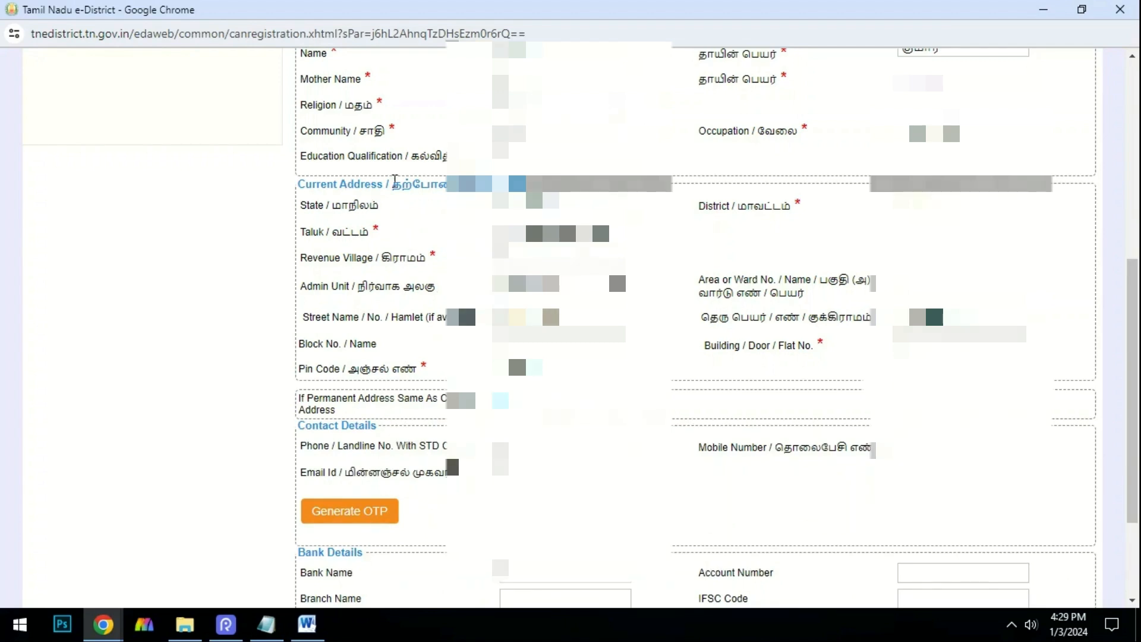
Enter the applicant's mobile number in the contact details and generate the OTP.
scroll(196, 303, down, 3)
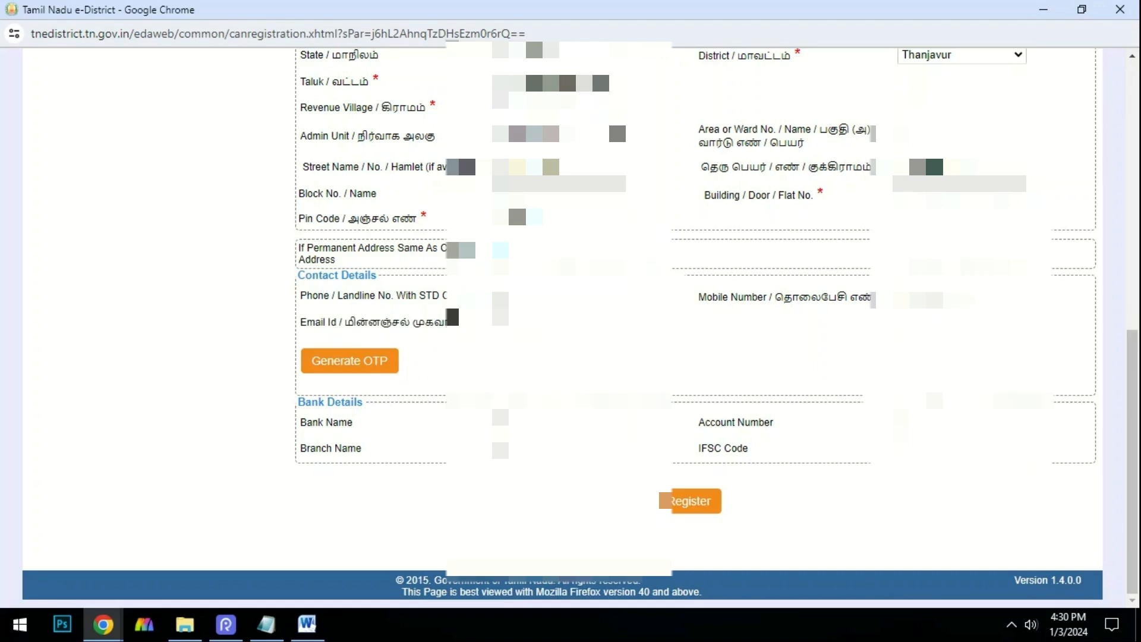
drag(959, 300, 886, 315)
click(963, 301)
click(353, 364)
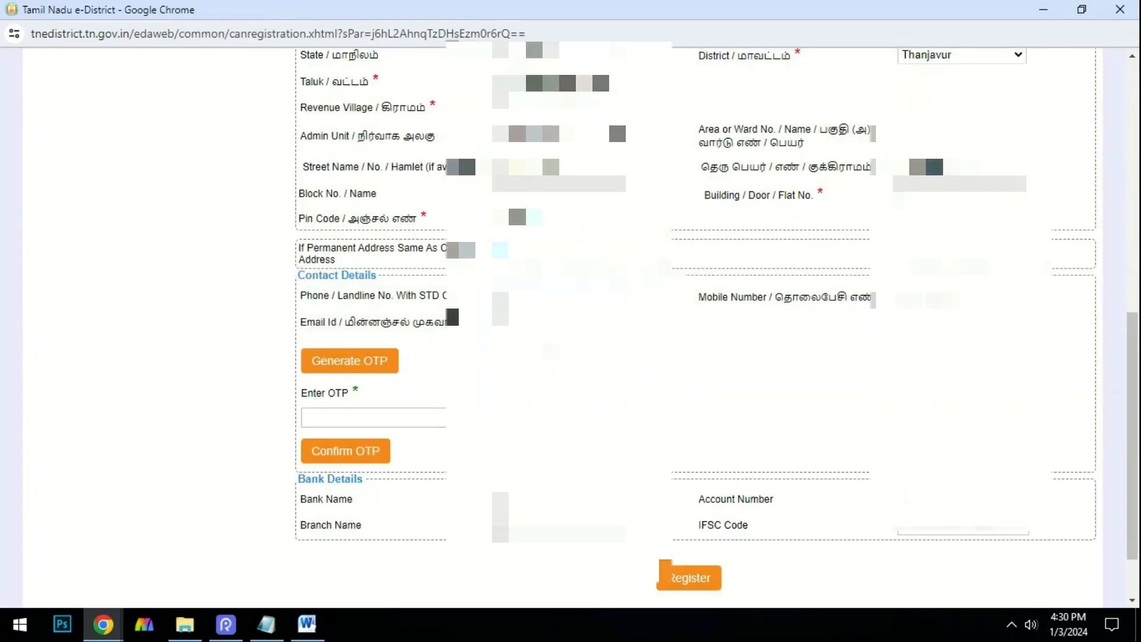
Go to the OTP entry field and look over the bank details section of the CAN registration form.
click(406, 415)
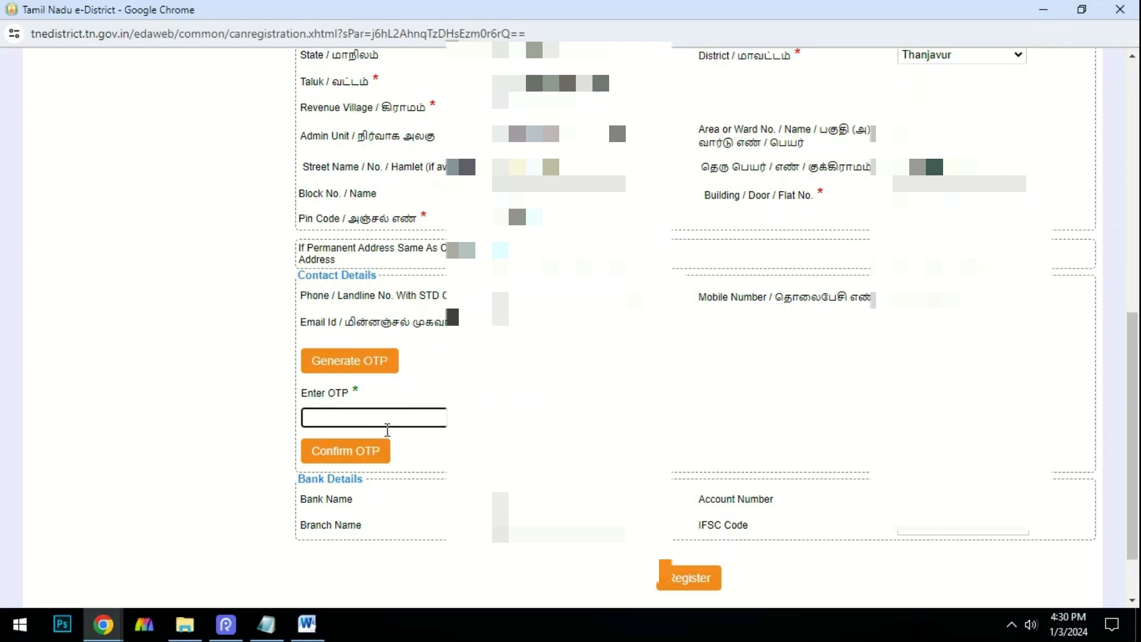
scroll(375, 457, down, 1)
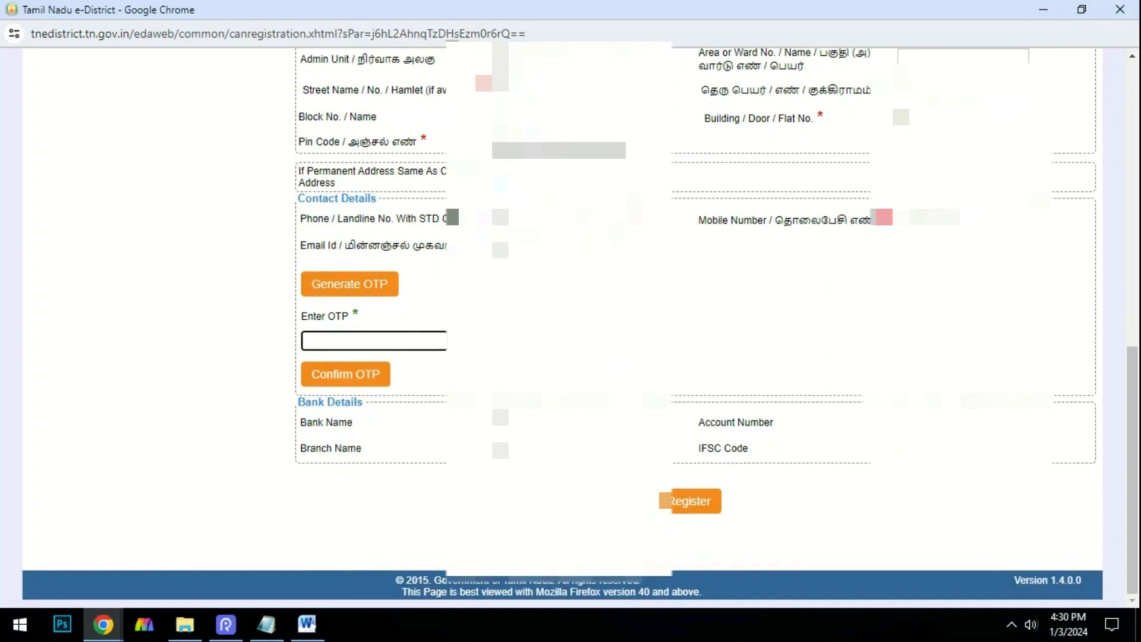
scroll(559, 321, up, 1)
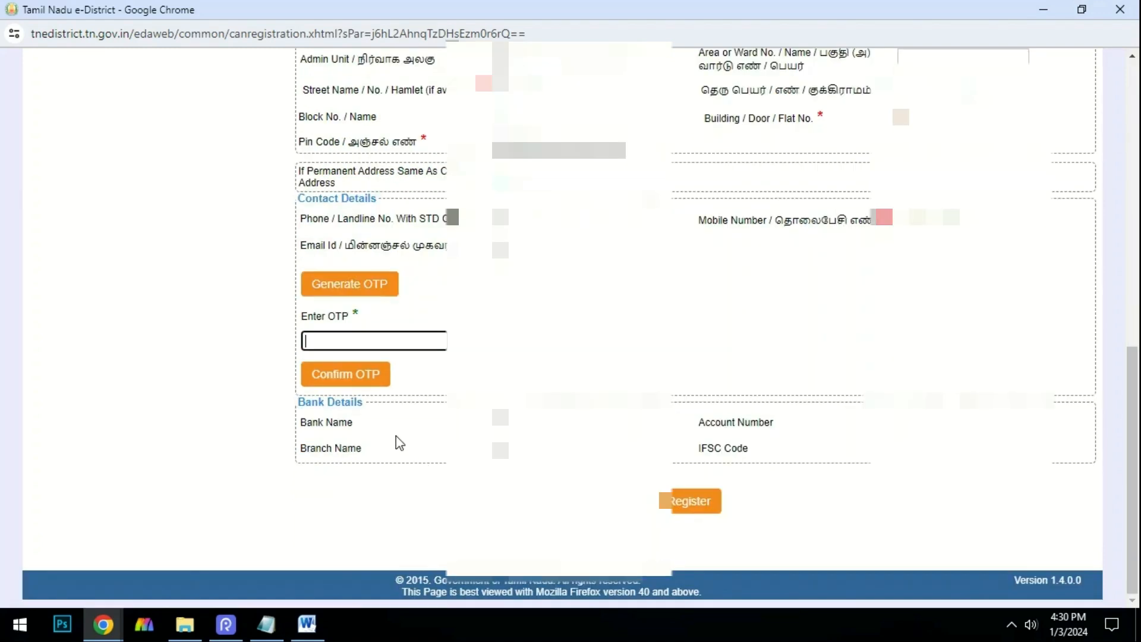
drag(396, 436, 299, 401)
click(389, 462)
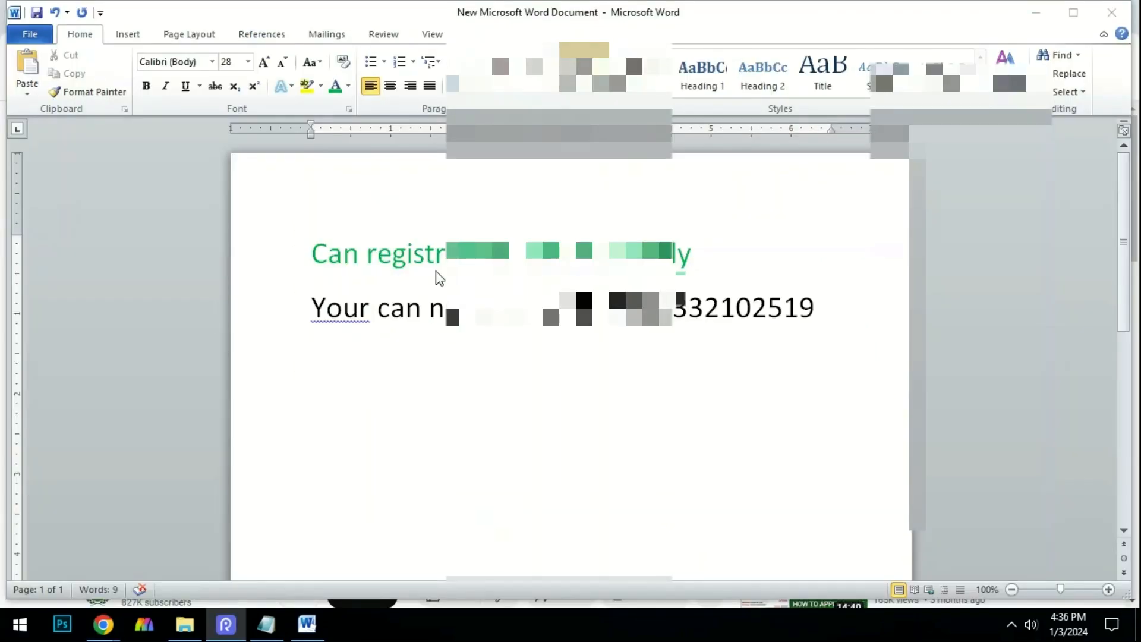
Review the CAN registration message and the line with the CAN number in the Word document.
drag(311, 252, 719, 262)
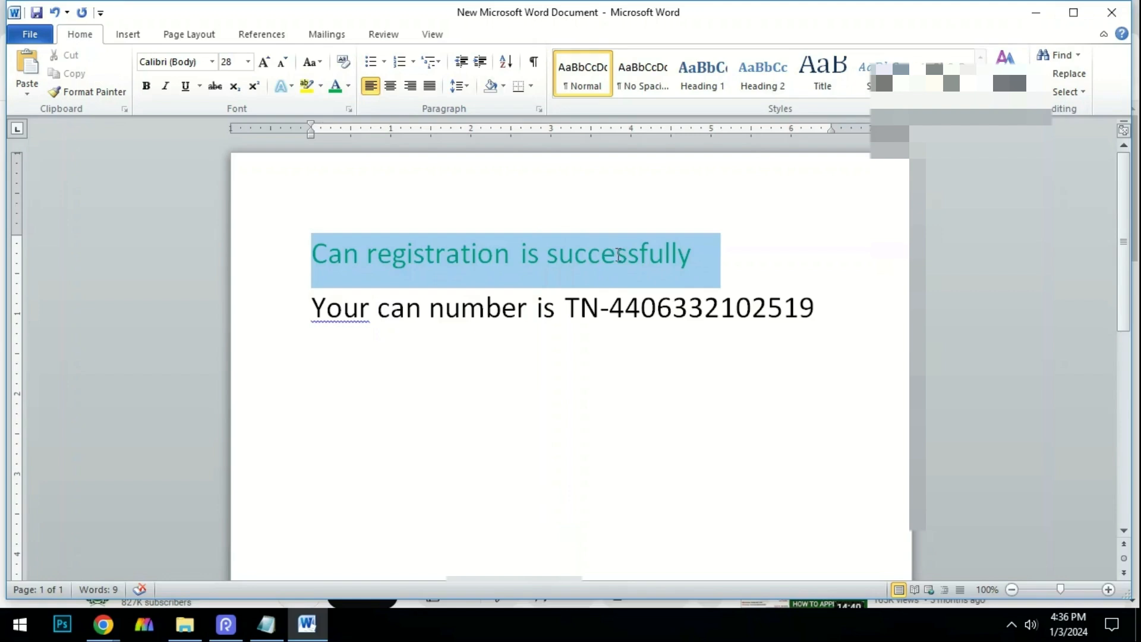
click(370, 360)
drag(305, 324, 577, 328)
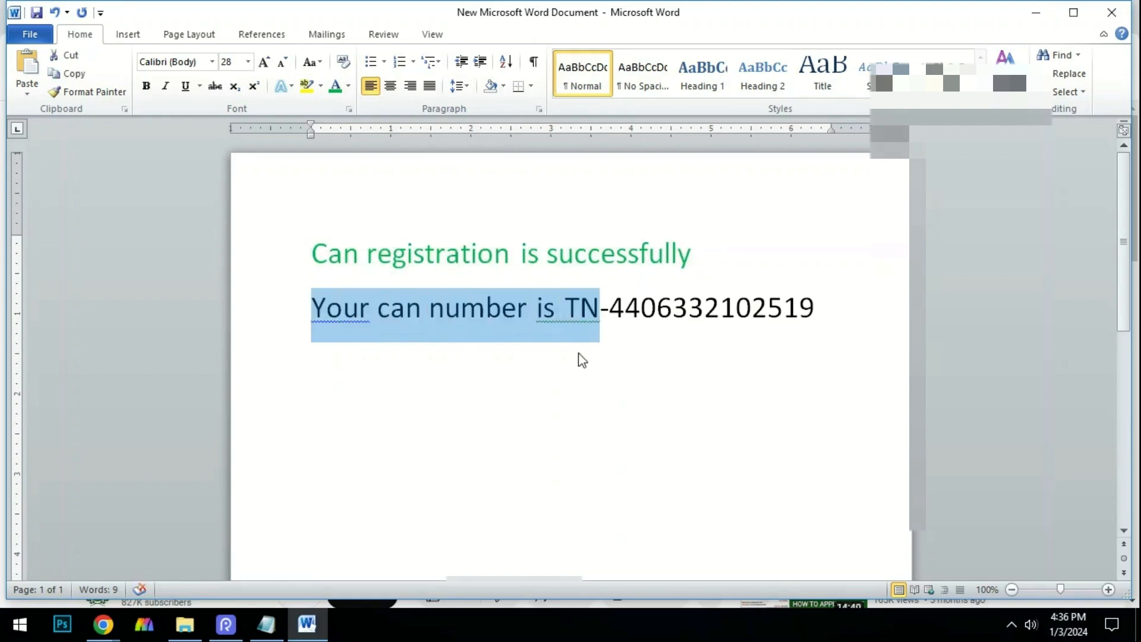
click(578, 358)
click(599, 314)
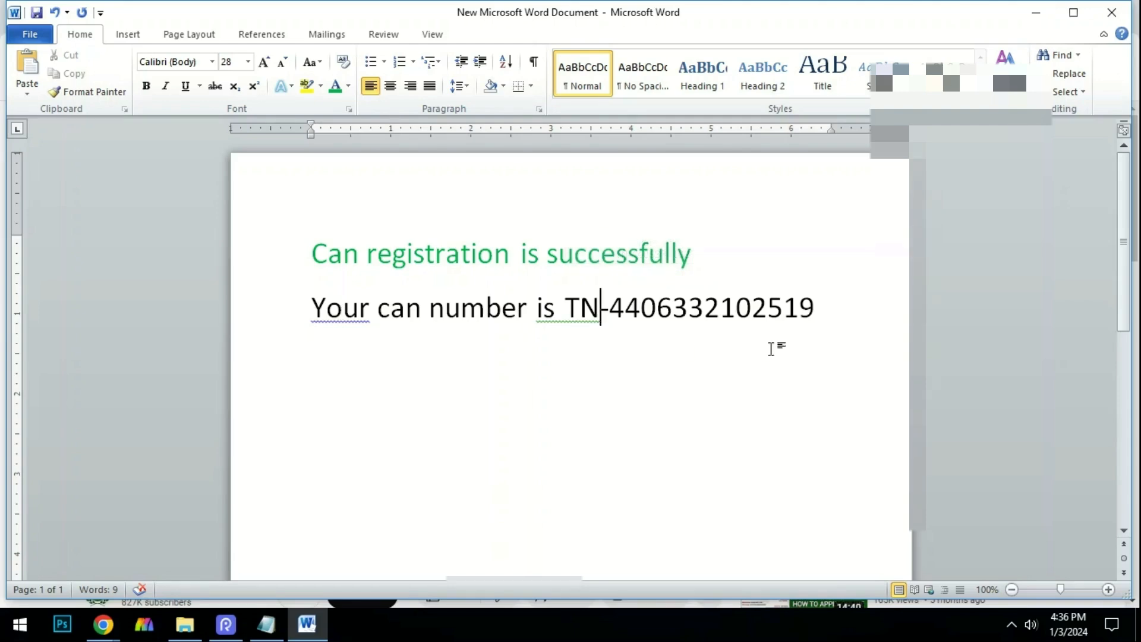
click(840, 337)
key(ctrl+a)
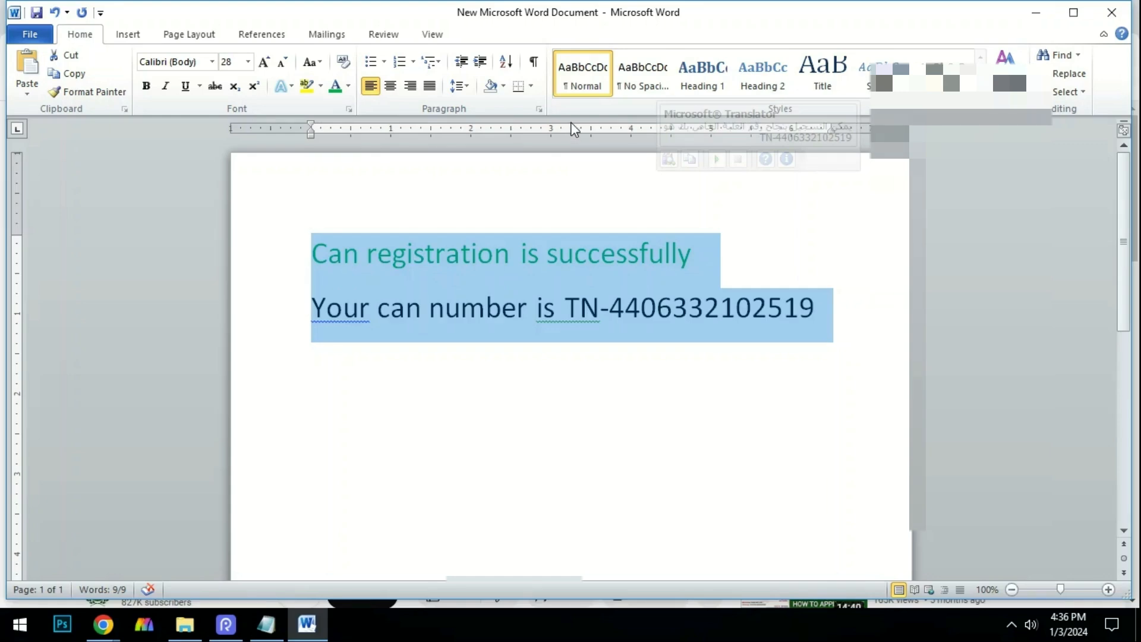
key(Right)
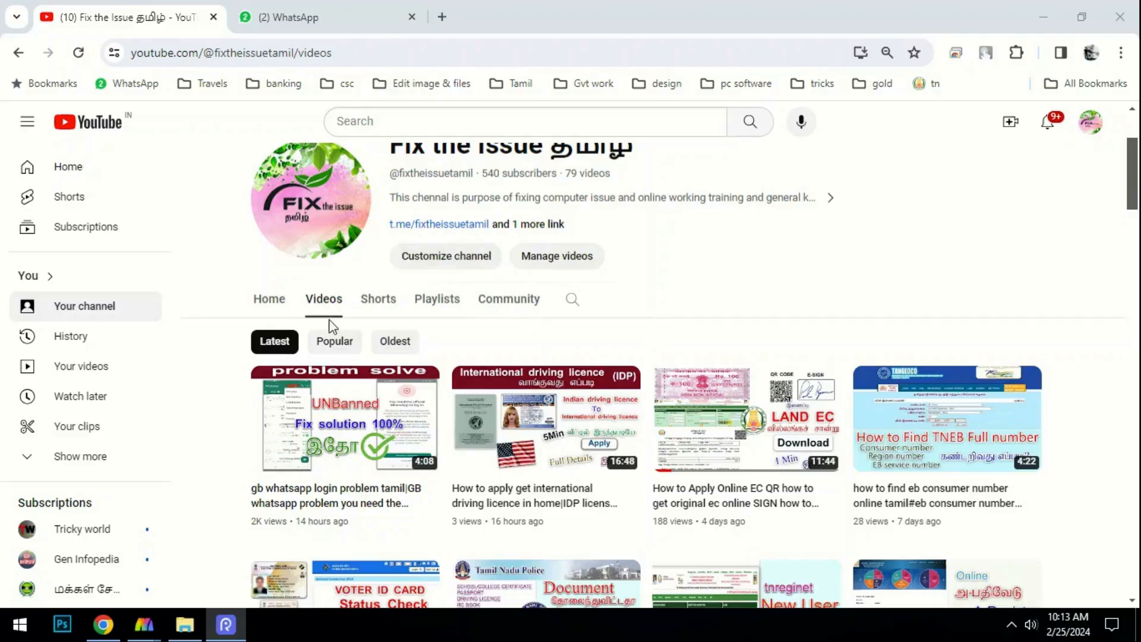
Open the About details of the Fix the Issue YouTube channel and look over its contact links.
drag(346, 185, 653, 300)
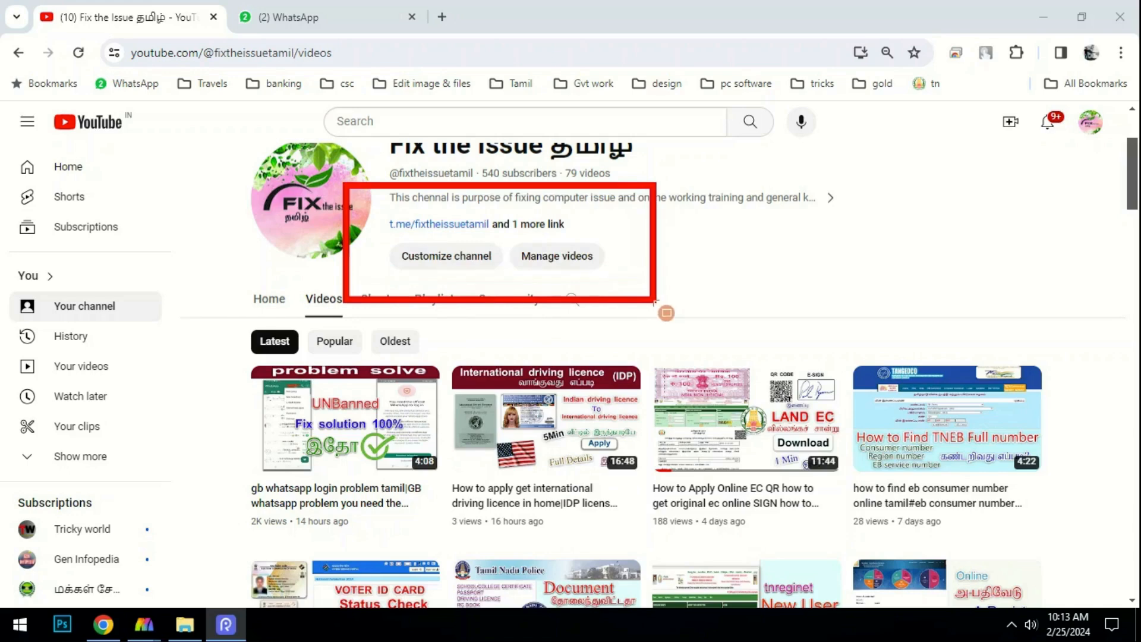
click(535, 226)
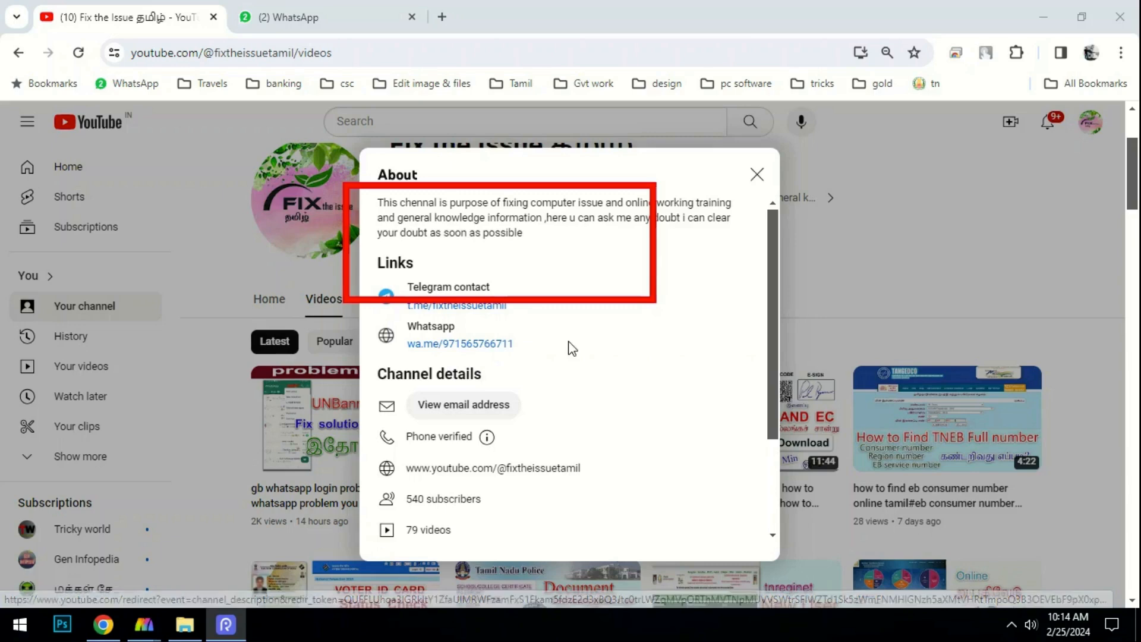
scroll(549, 362, down, 2)
scroll(541, 351, up, 2)
scroll(523, 333, down, 2)
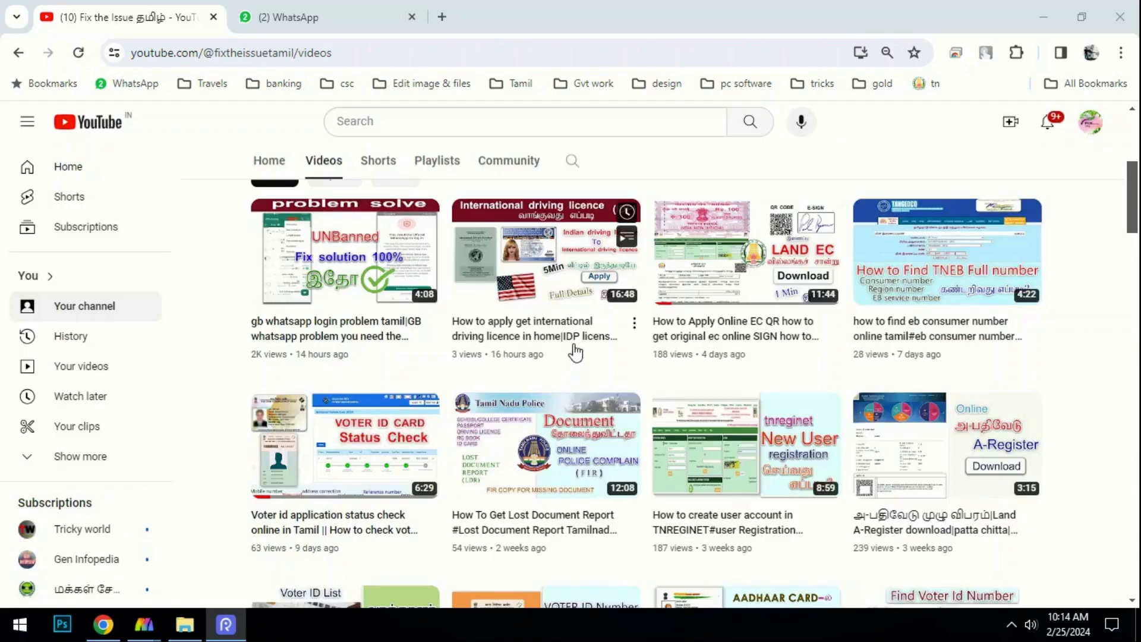
Browse the channel's uploaded videos, including the voter ID, PAN card and Tamil fonts tutorials.
scroll(575, 336, down, 5)
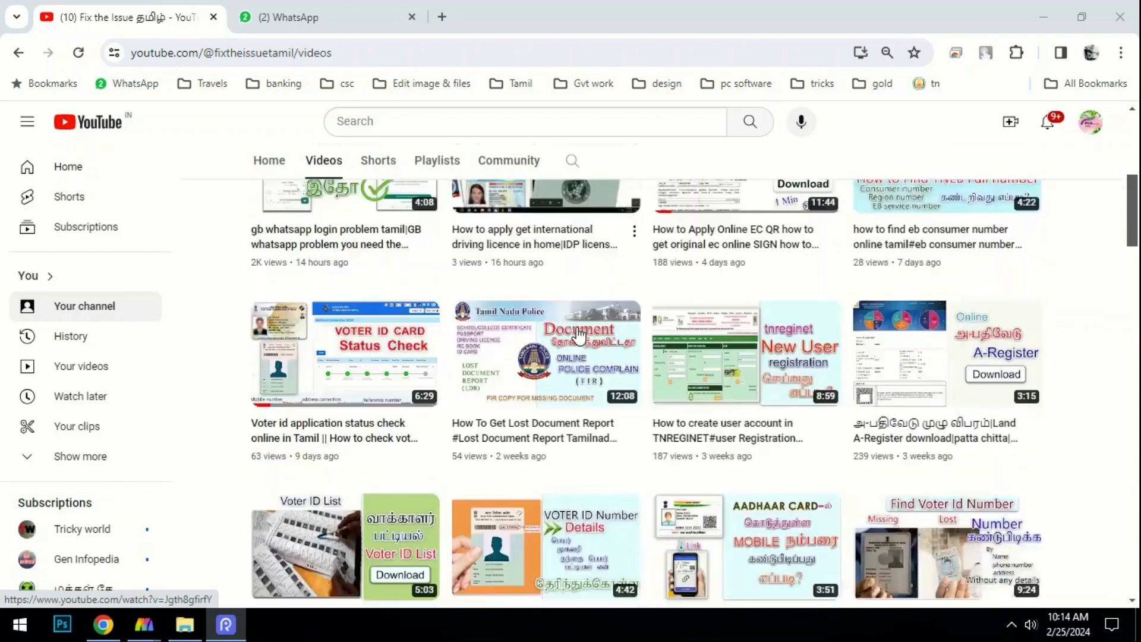
scroll(578, 336, down, 2)
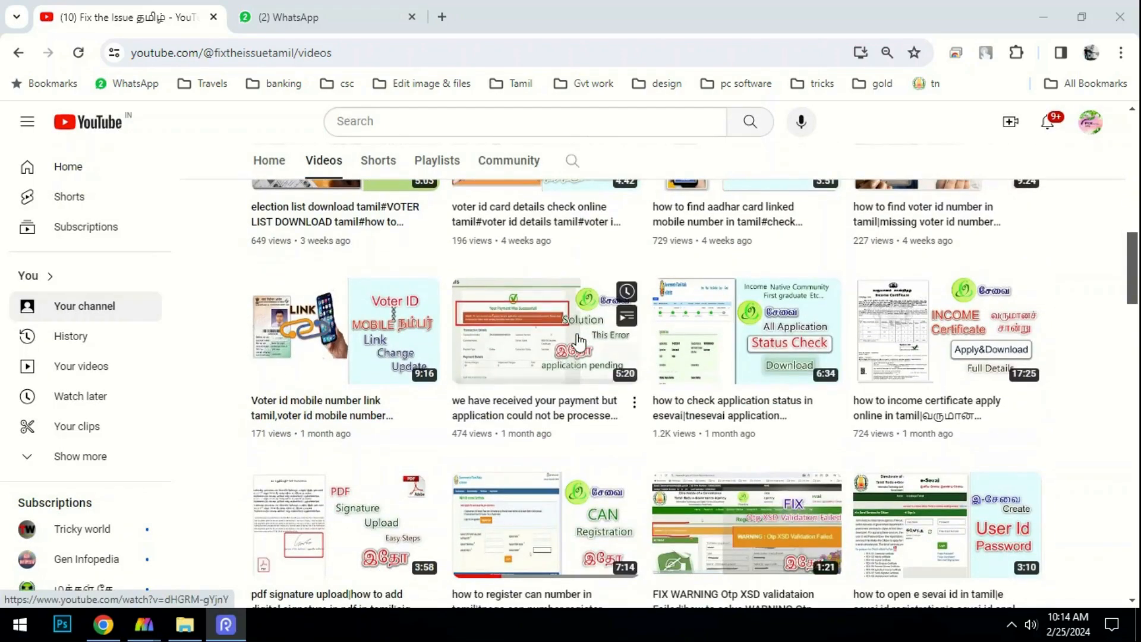
scroll(579, 341, down, 7)
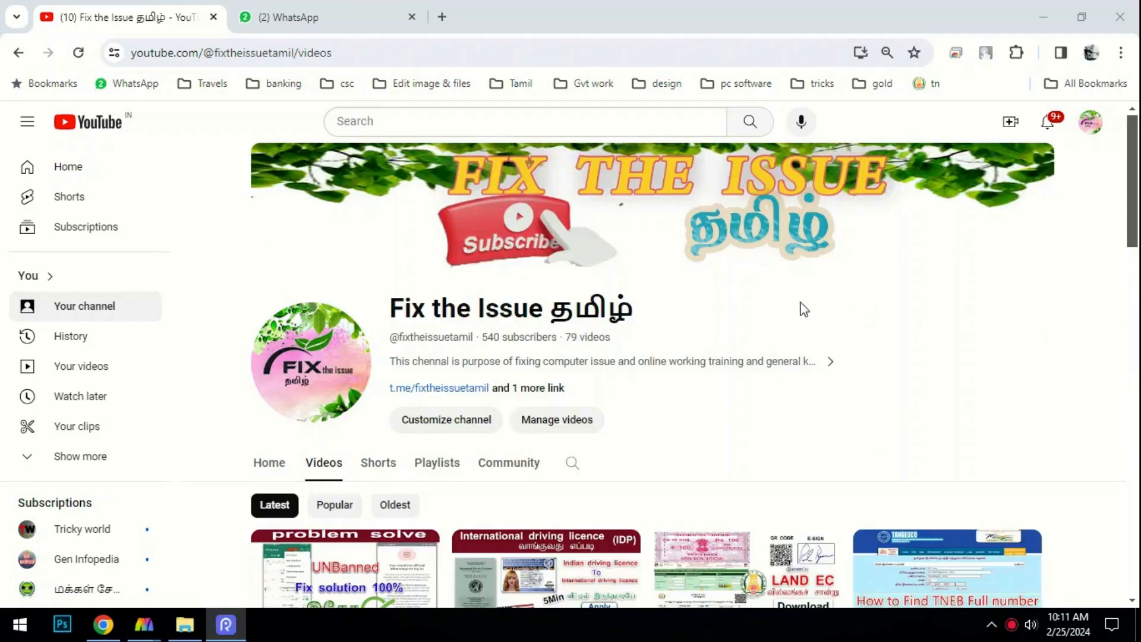
scroll(790, 306, down, 5)
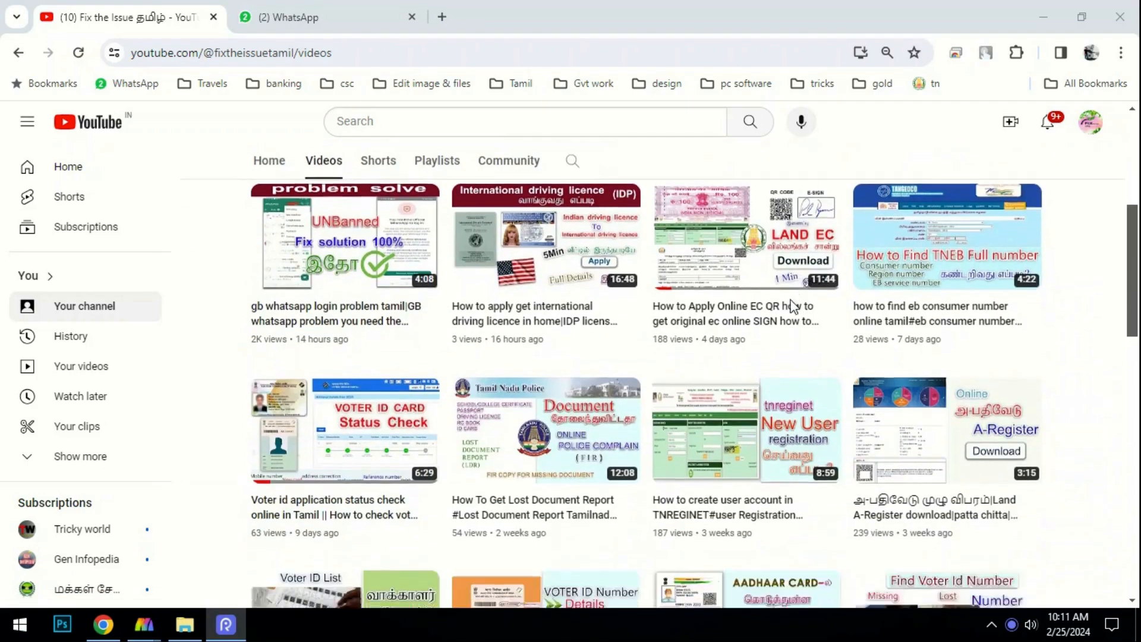
scroll(790, 305, down, 1)
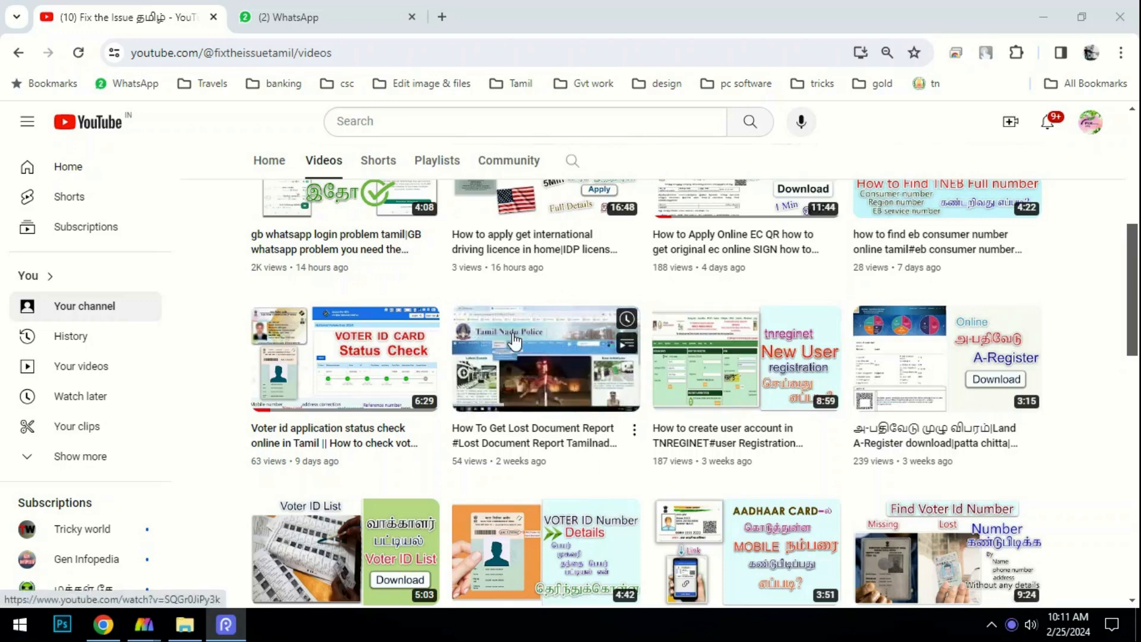
scroll(515, 350, down, 3)
scroll(515, 342, down, 1)
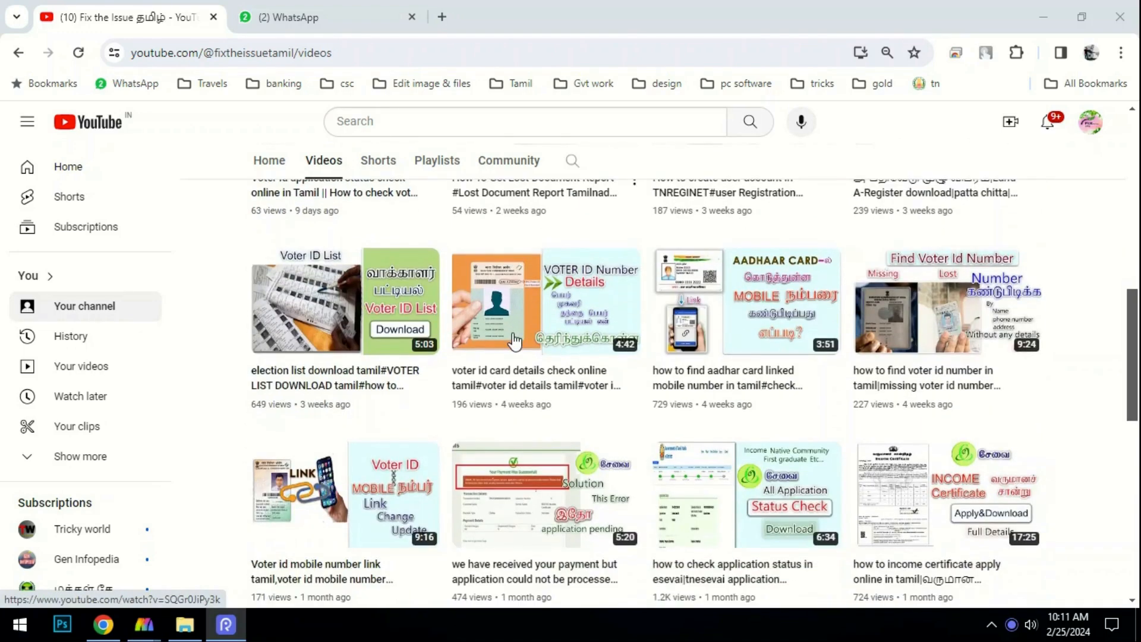
scroll(594, 480, down, 4)
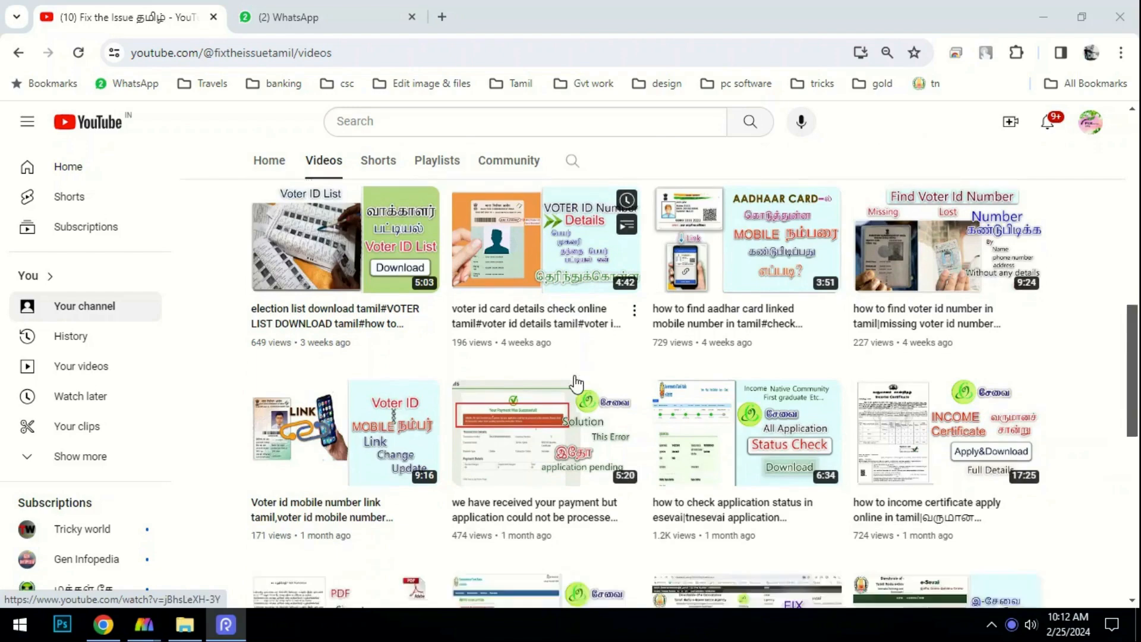
scroll(552, 424, down, 7)
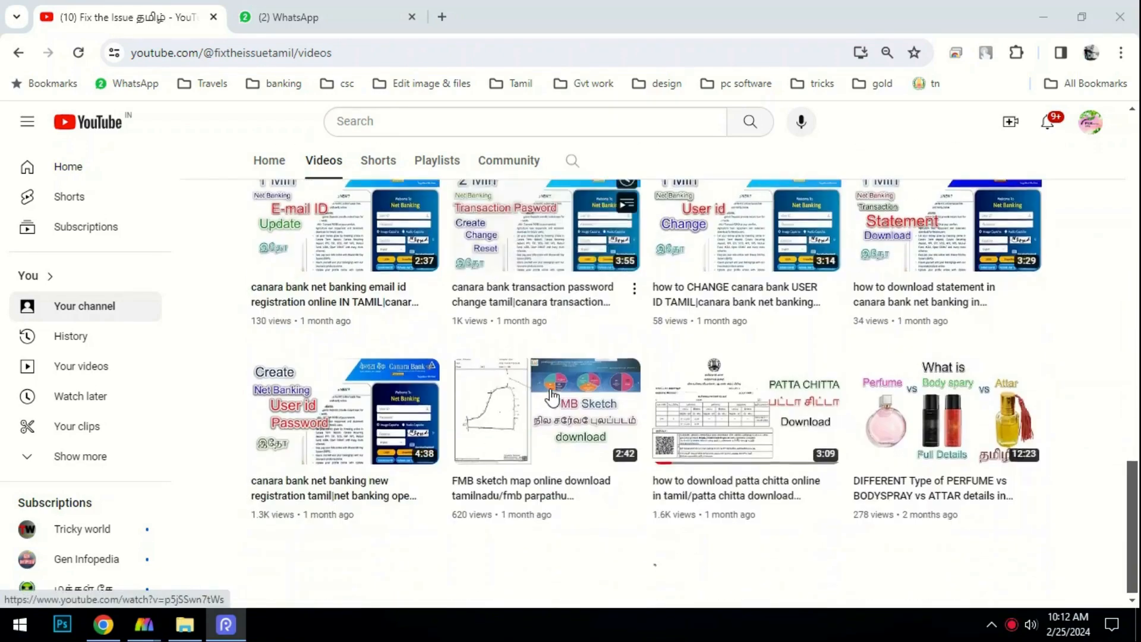
scroll(559, 396, down, 7)
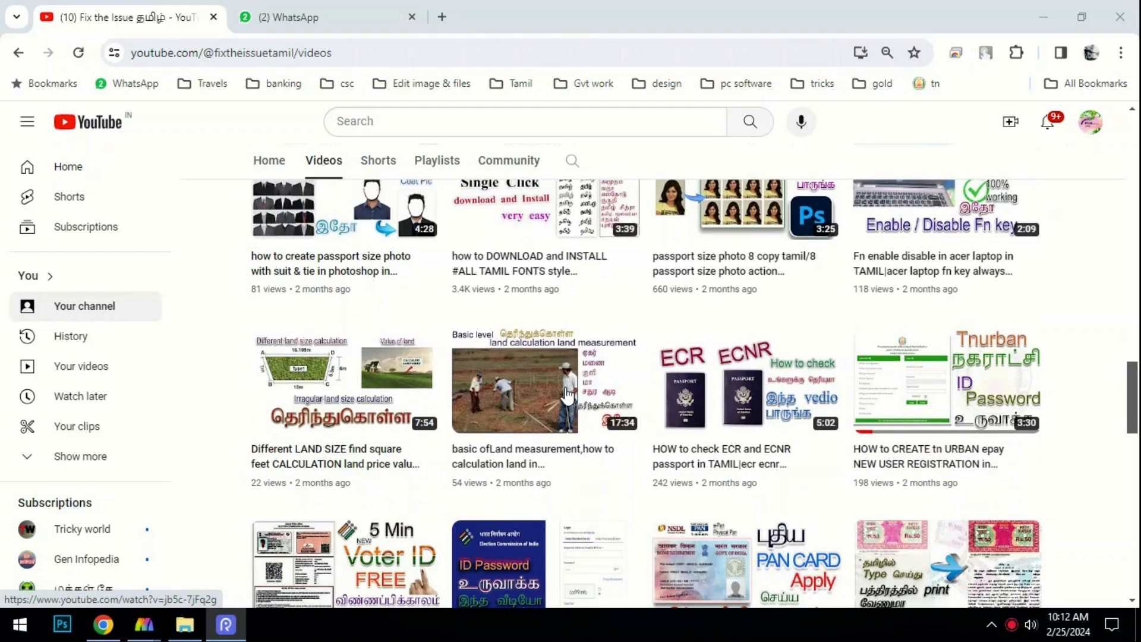
scroll(567, 395, down, 3)
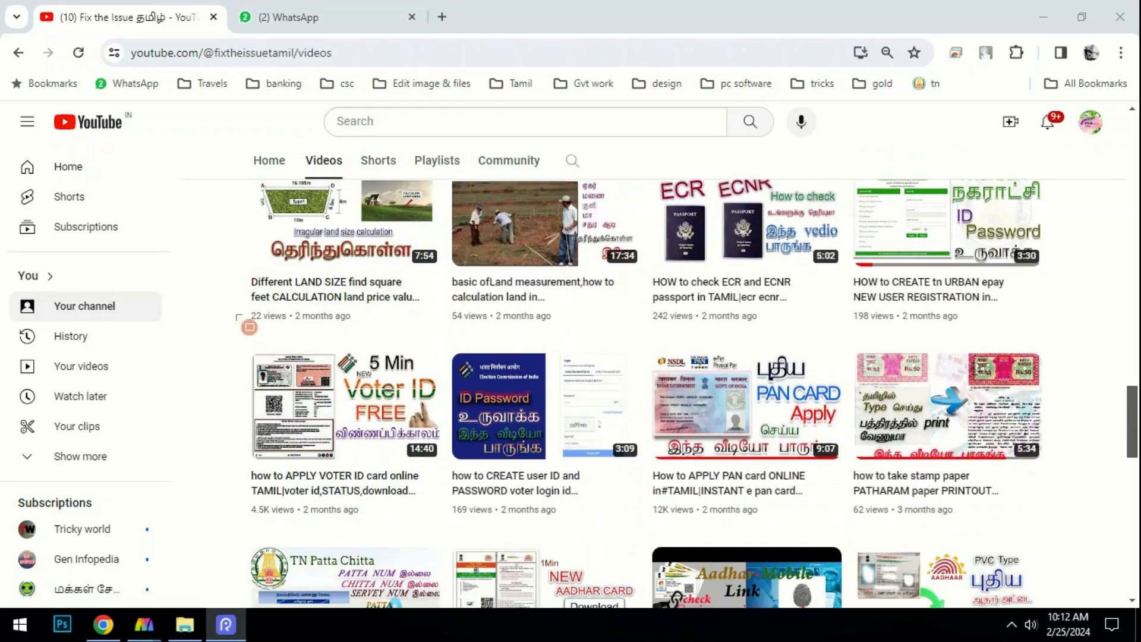
drag(328, 423, 425, 506)
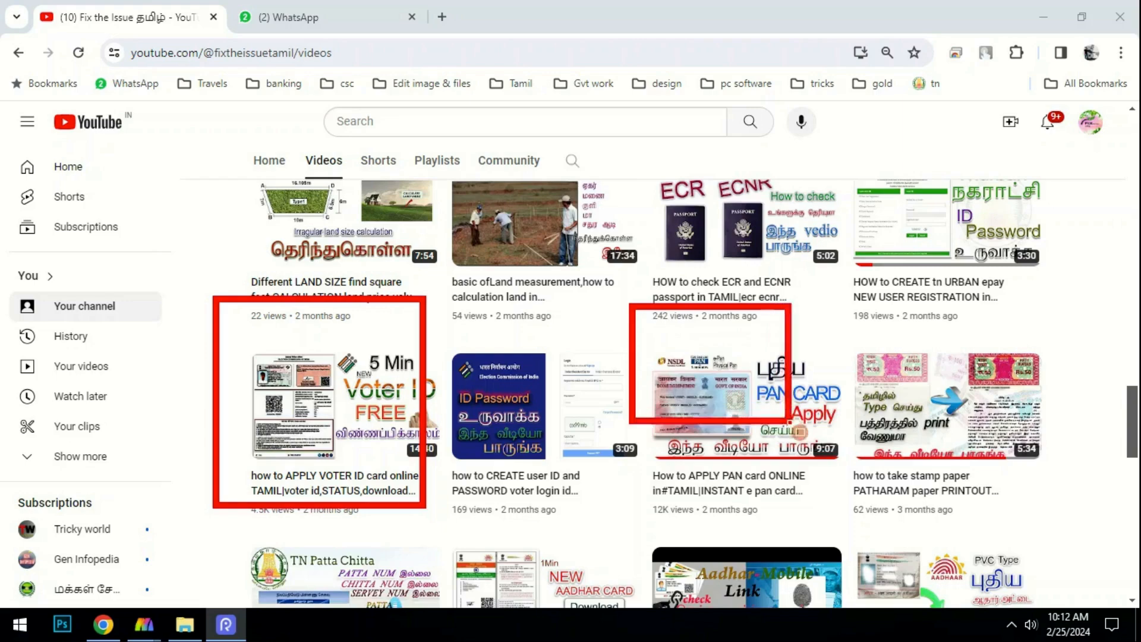
drag(790, 421, 831, 477)
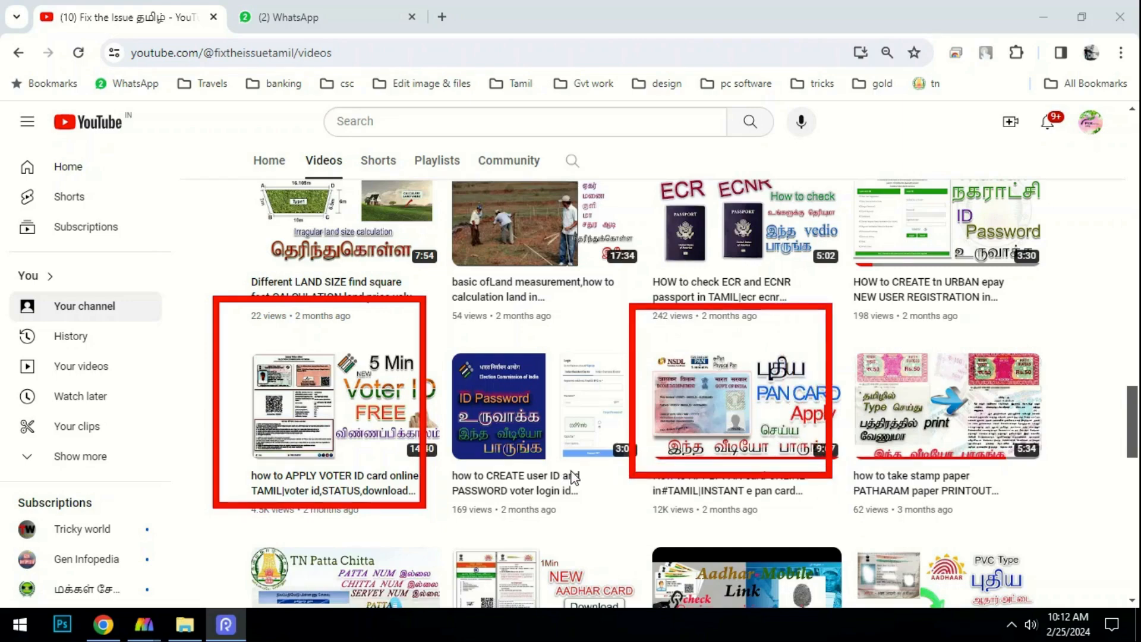
scroll(572, 475, up, 6)
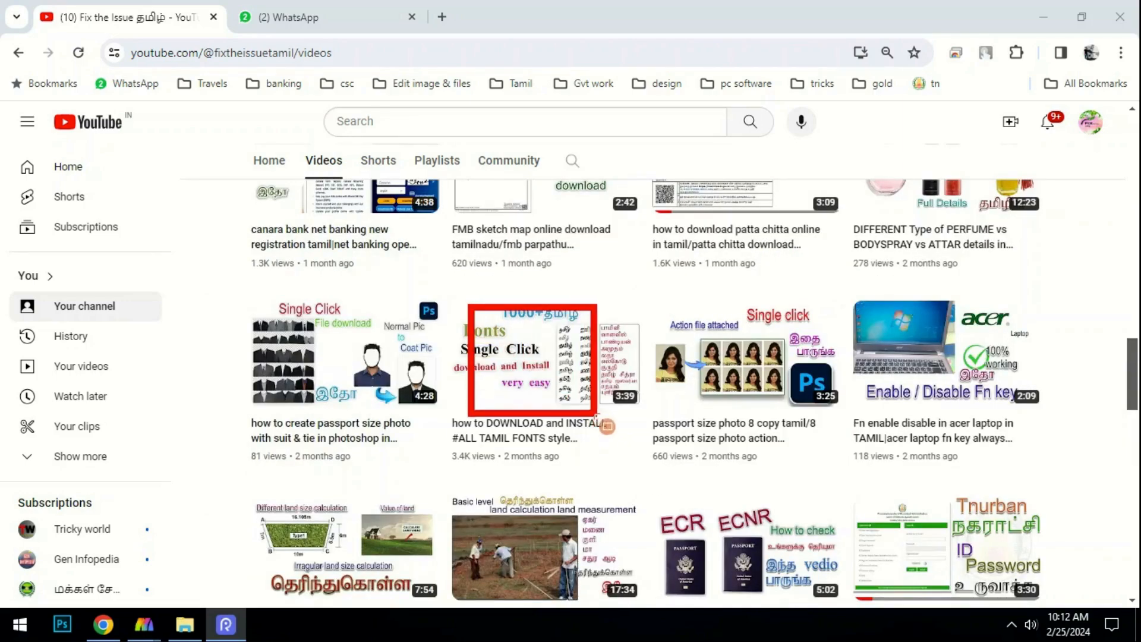
scroll(572, 476, up, 6)
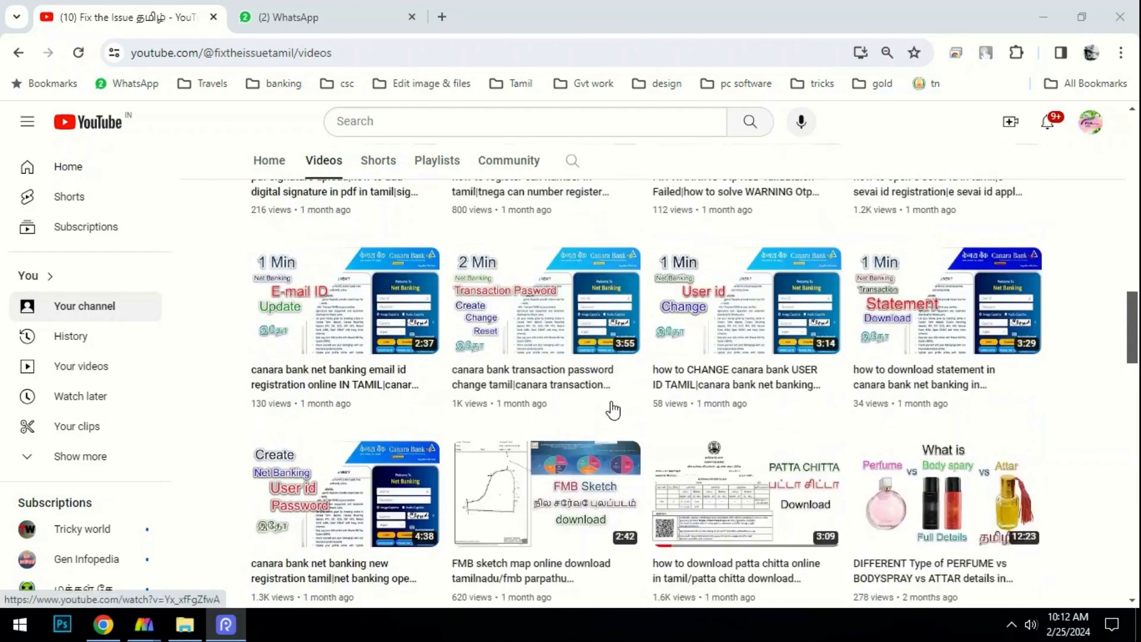
scroll(612, 409, up, 5)
scroll(666, 311, up, 7)
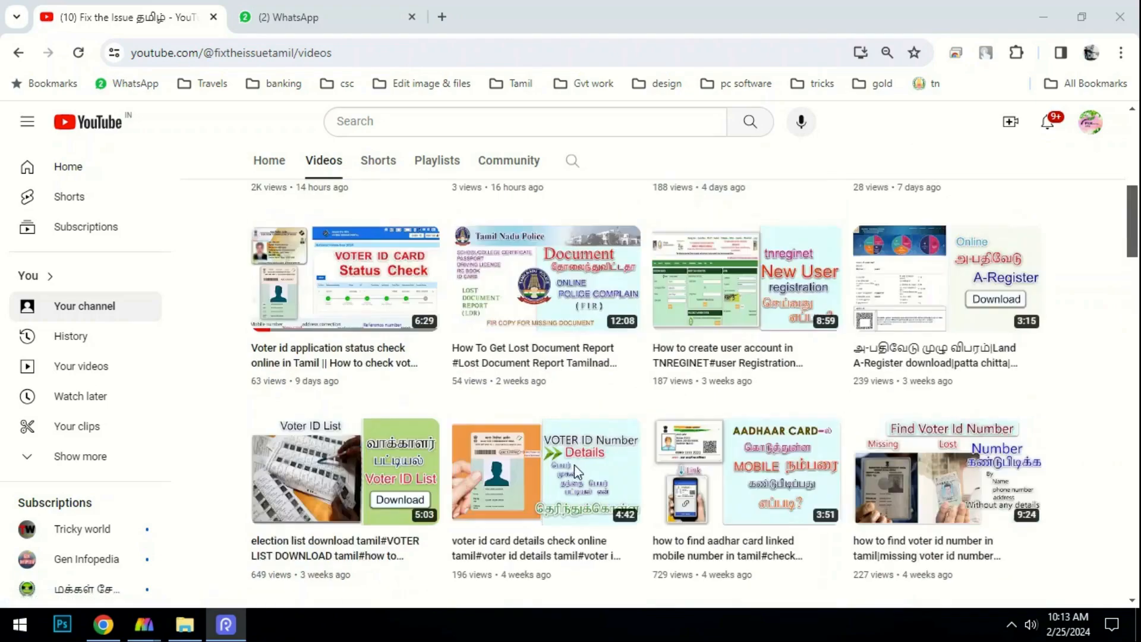
scroll(666, 310, down, 6)
scroll(667, 311, down, 18)
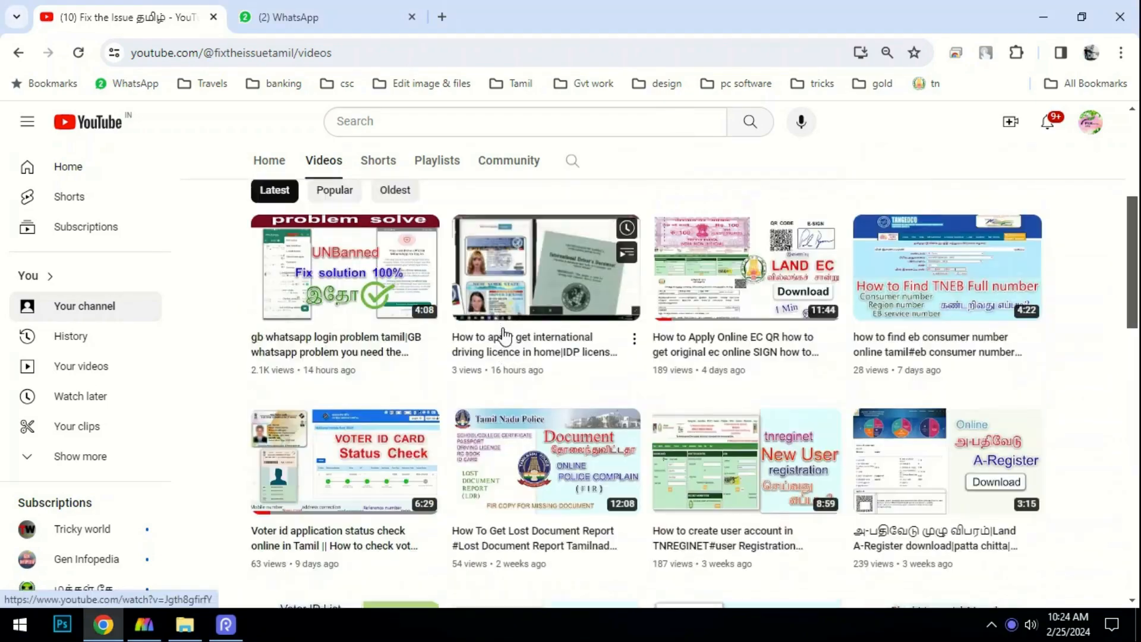
Open the channel's playlists and look through the topics they cover.
scroll(501, 334, up, 1)
click(438, 214)
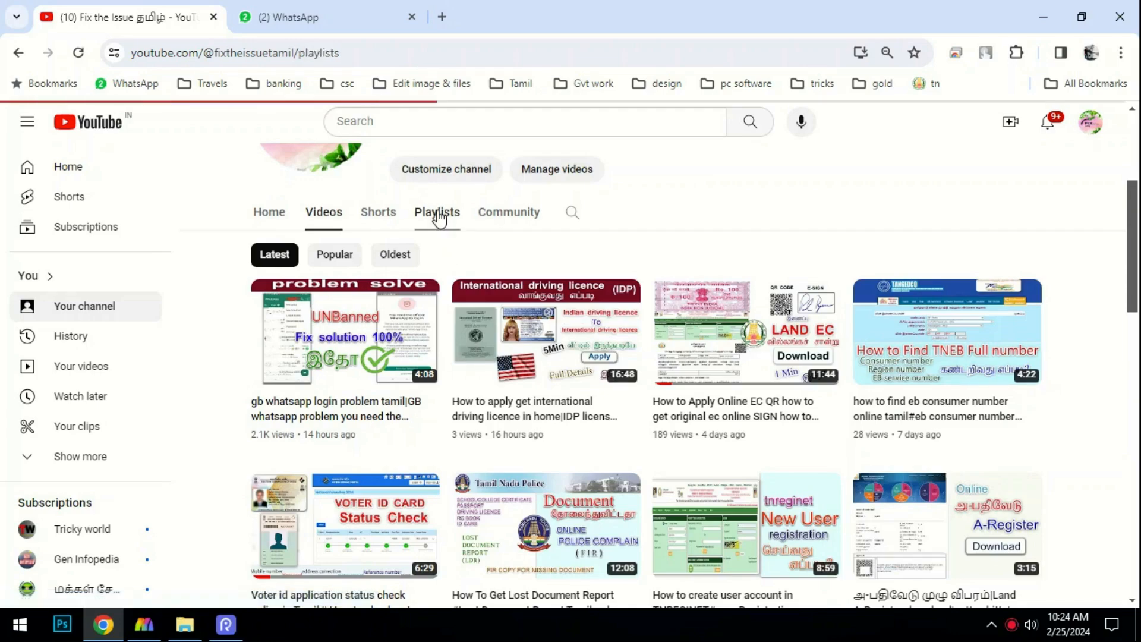
scroll(513, 318, down, 8)
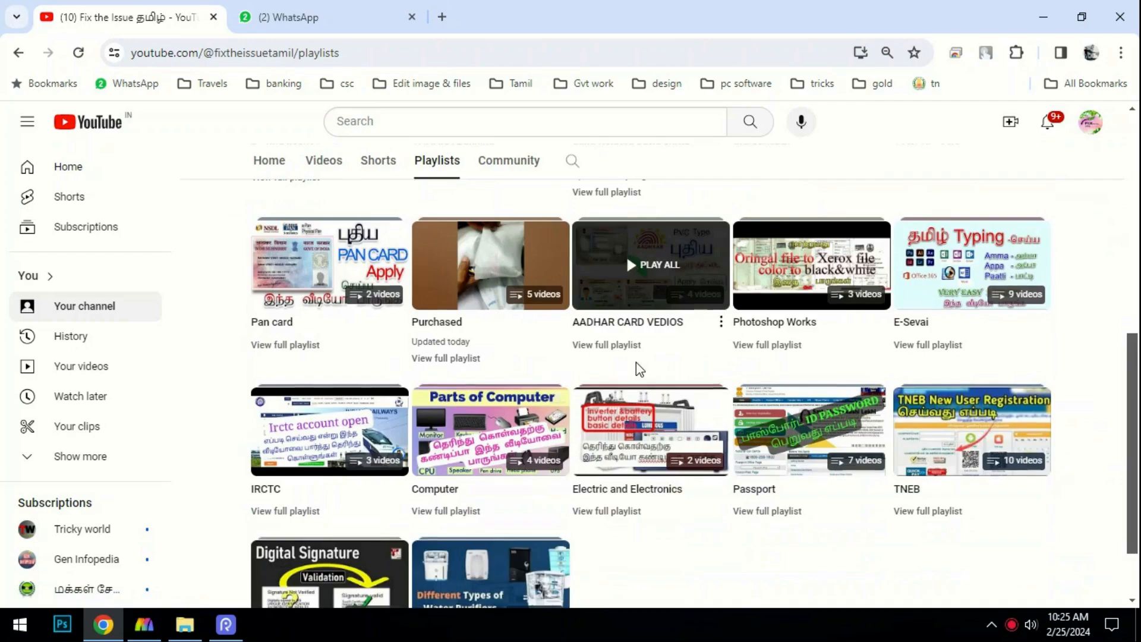
scroll(636, 369, down, 2)
scroll(497, 395, up, 4)
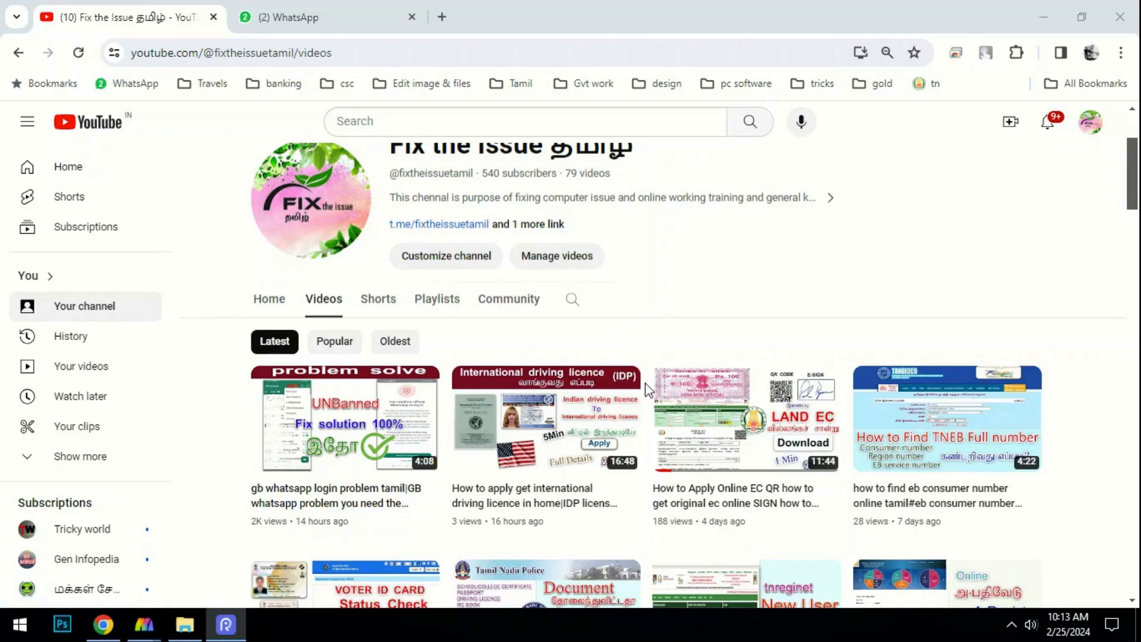
scroll(648, 389, down, 5)
scroll(592, 308, down, 10)
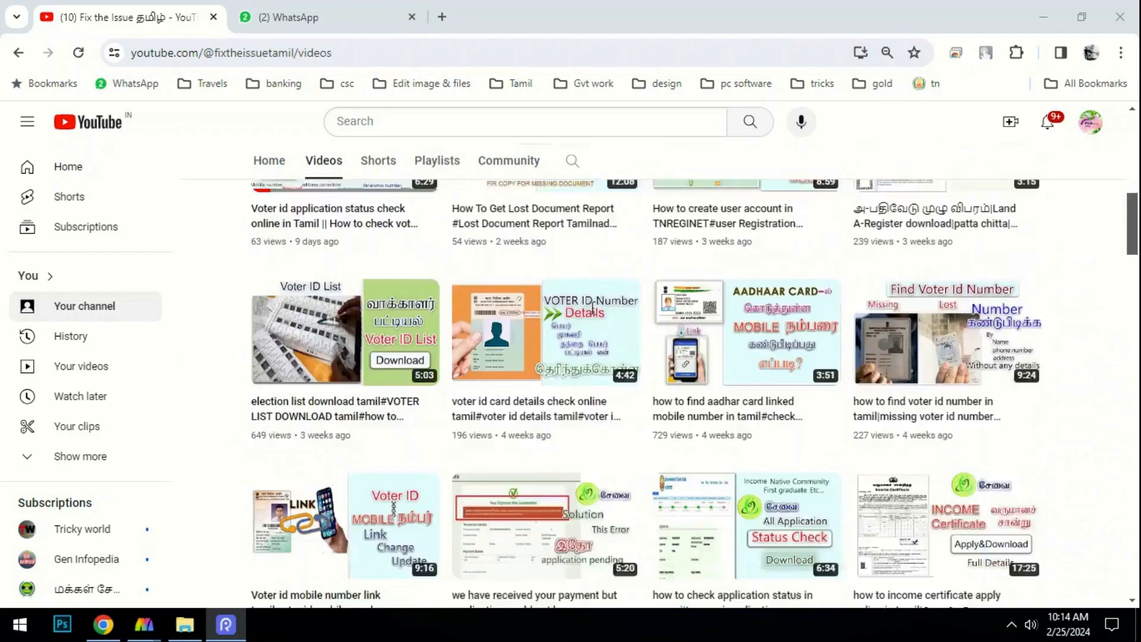
scroll(592, 309, down, 10)
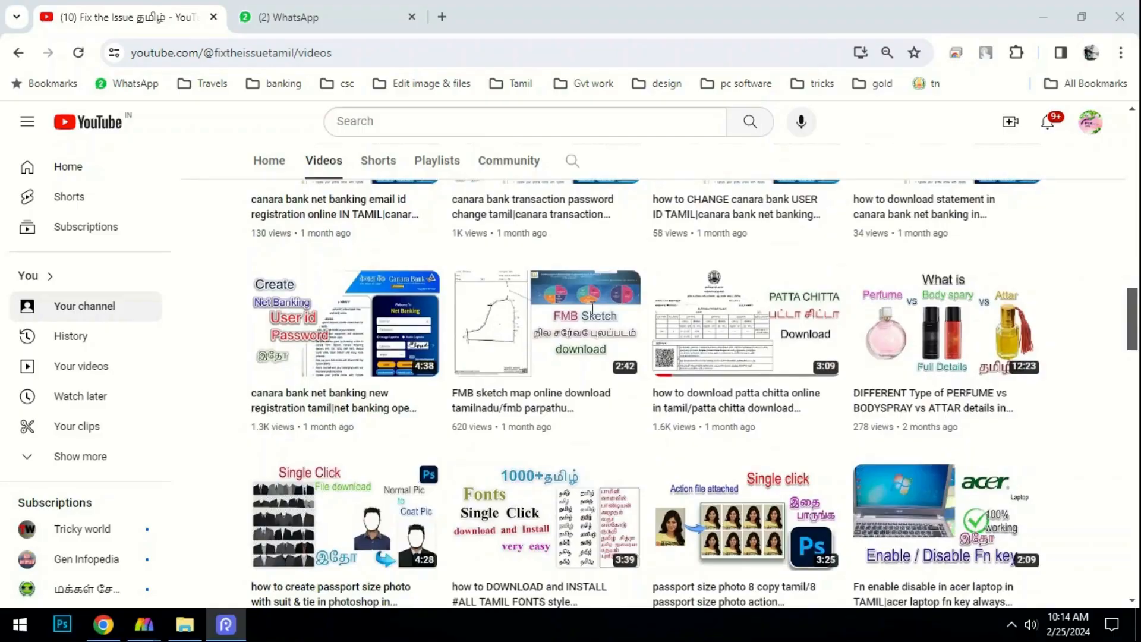
scroll(592, 308, up, 13)
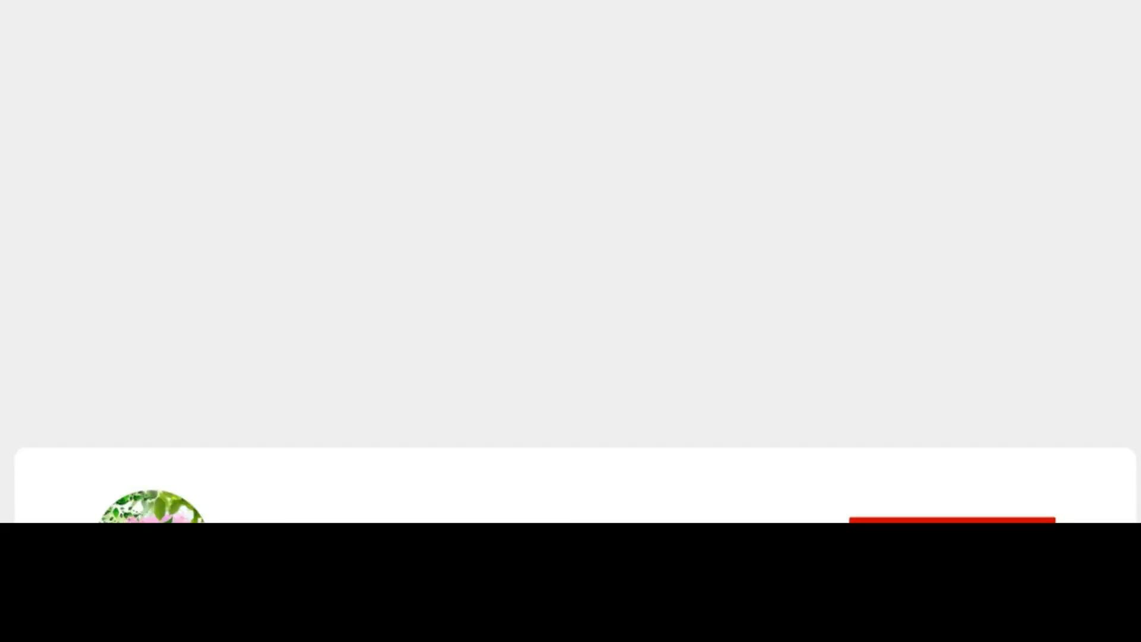